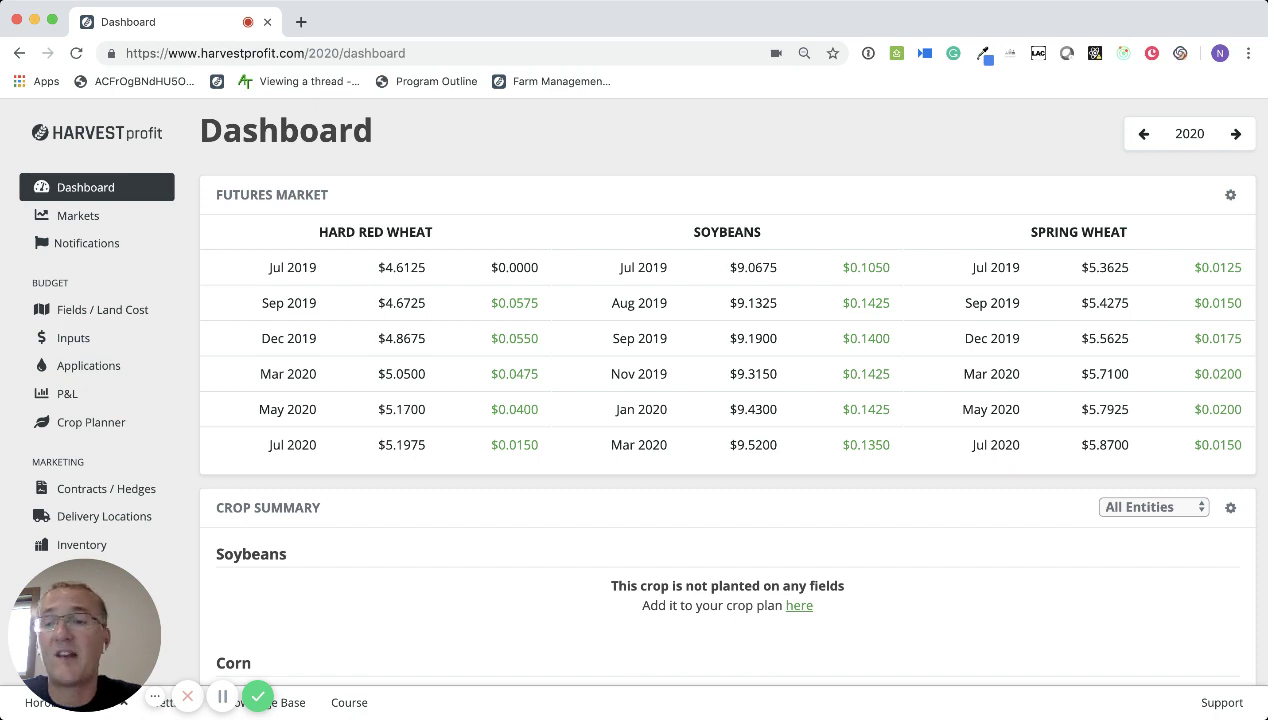
Open the Copy Inputs page and set it to copy from 2019 to 2020
click(110, 337)
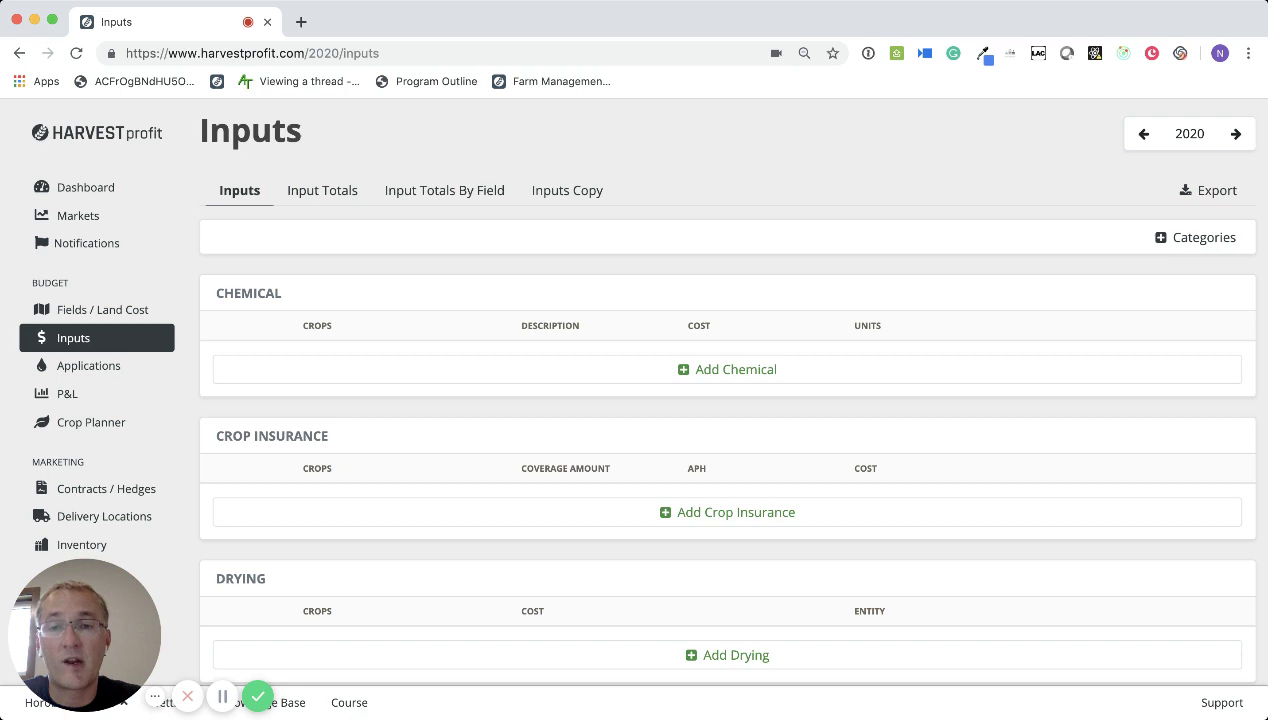
click(567, 190)
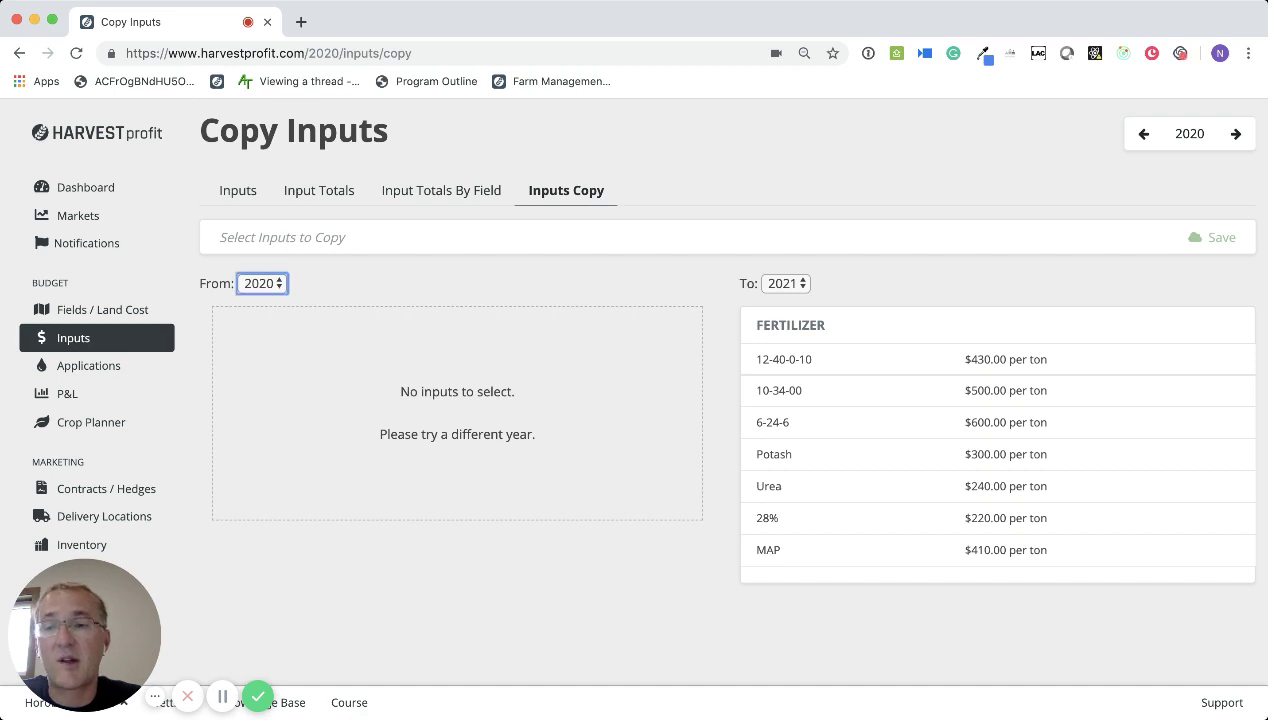
key(Up)
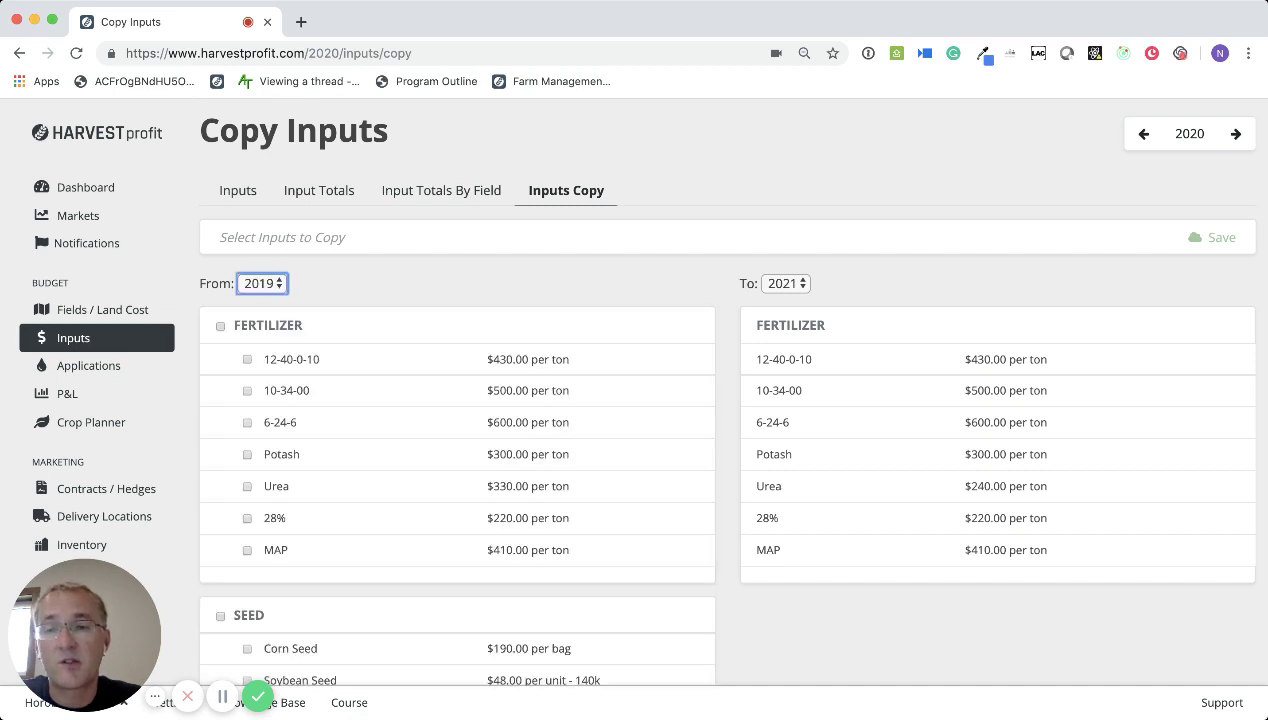
click(786, 283)
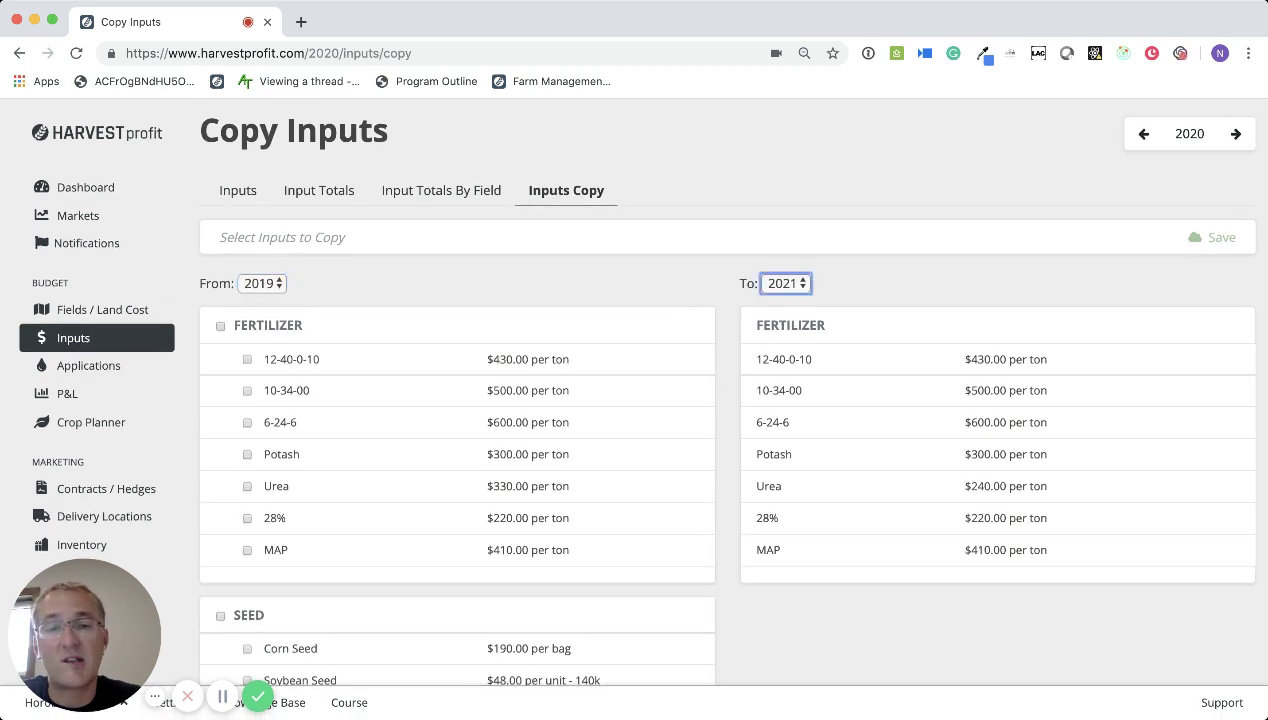
key(Up)
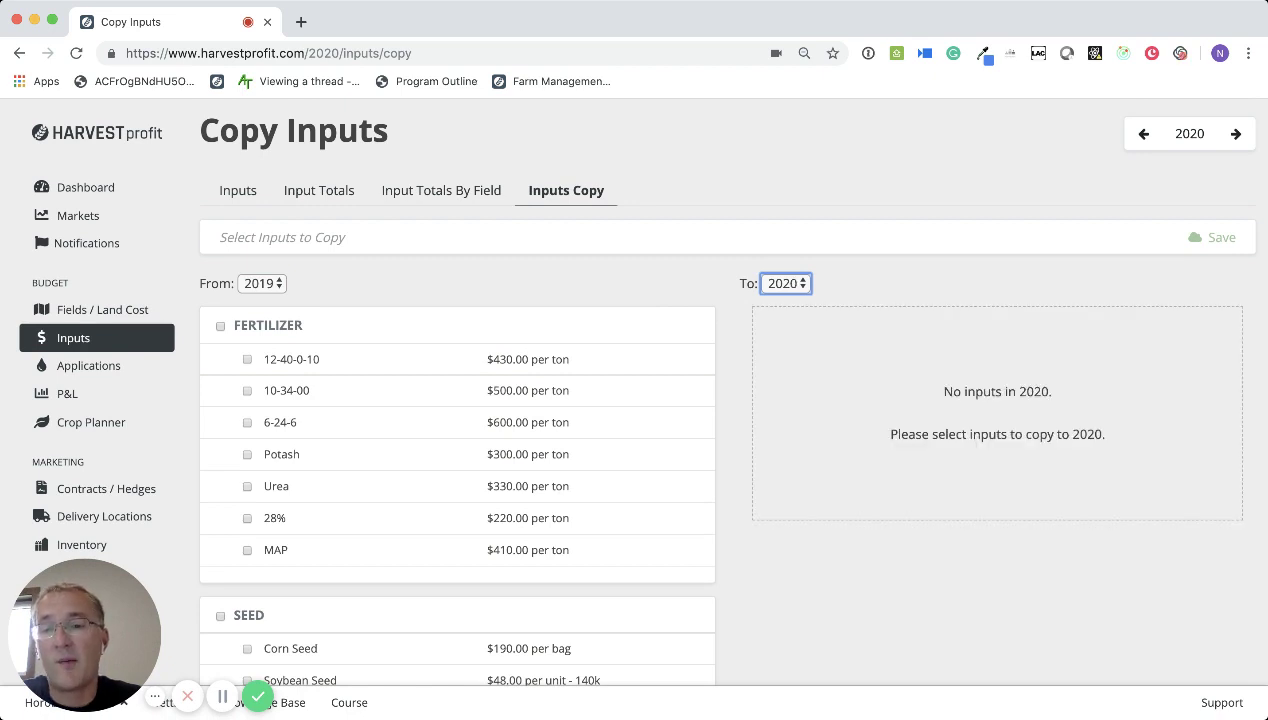
Select all 2019 inputs in the Fertilizer, Seed, Chemical and Crop Insurance categories for copying
click(220, 325)
scroll(457, 400, down, 5)
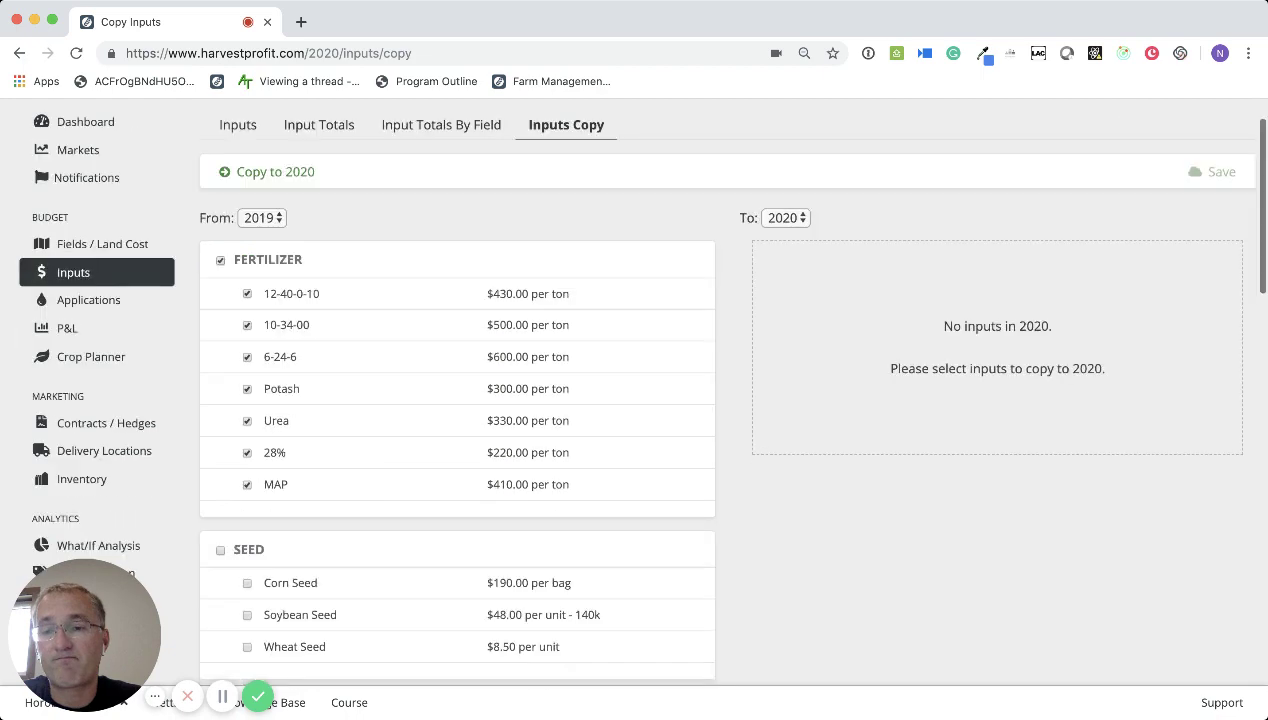
click(220, 393)
scroll(457, 400, down, 3)
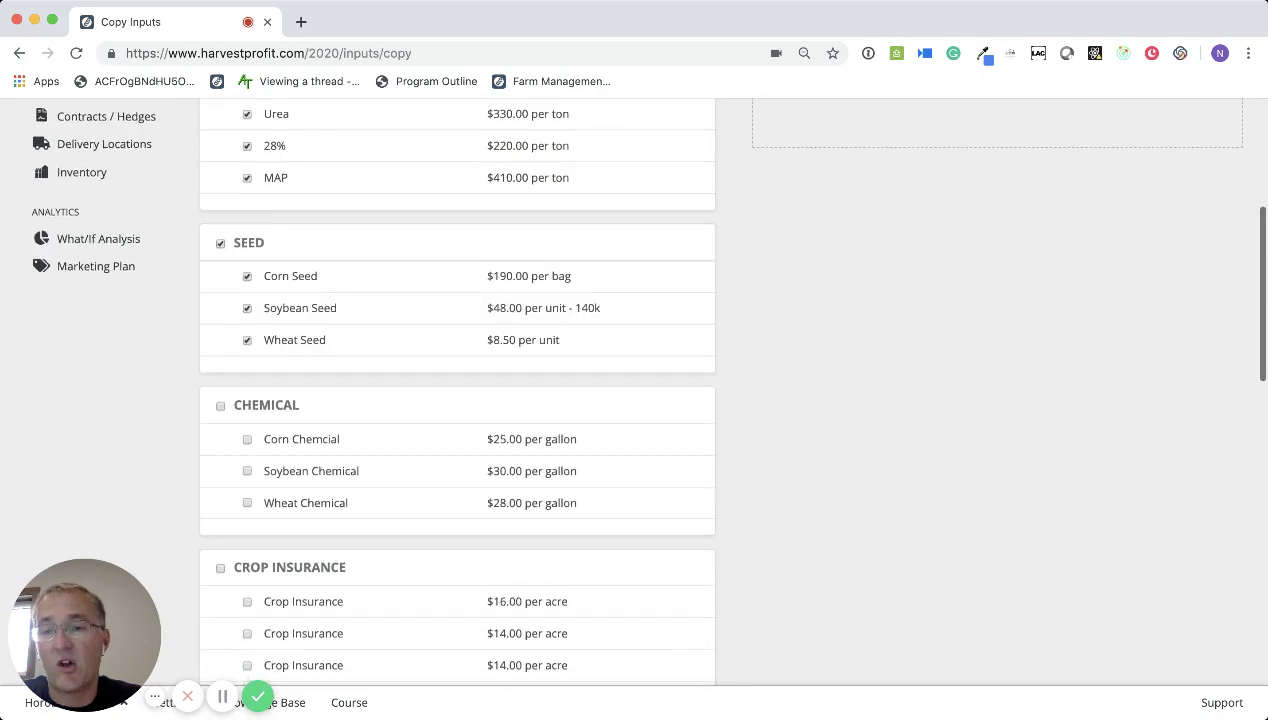
click(220, 415)
scroll(457, 400, down, 3)
click(220, 421)
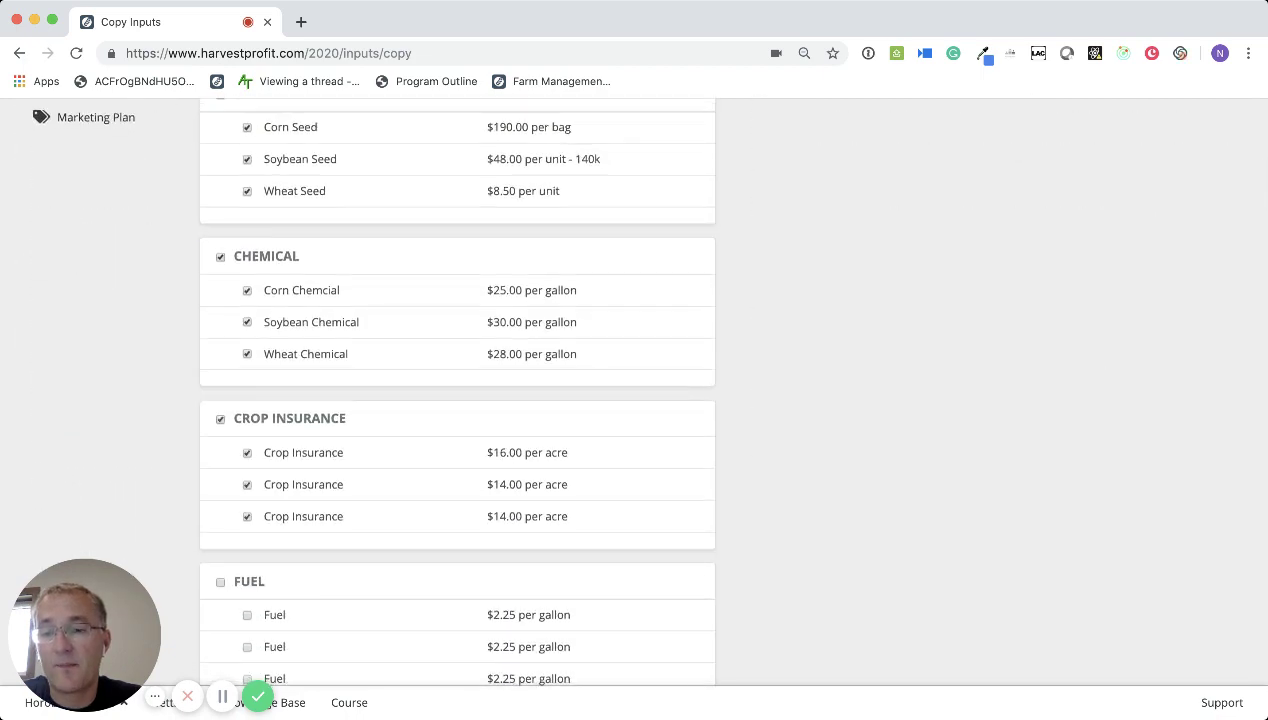
Select all 2019 inputs in the Labor, Repair, Drying, Payments/Depreciation and Other categories, leaving Fuel unselected
scroll(457, 400, down, 5)
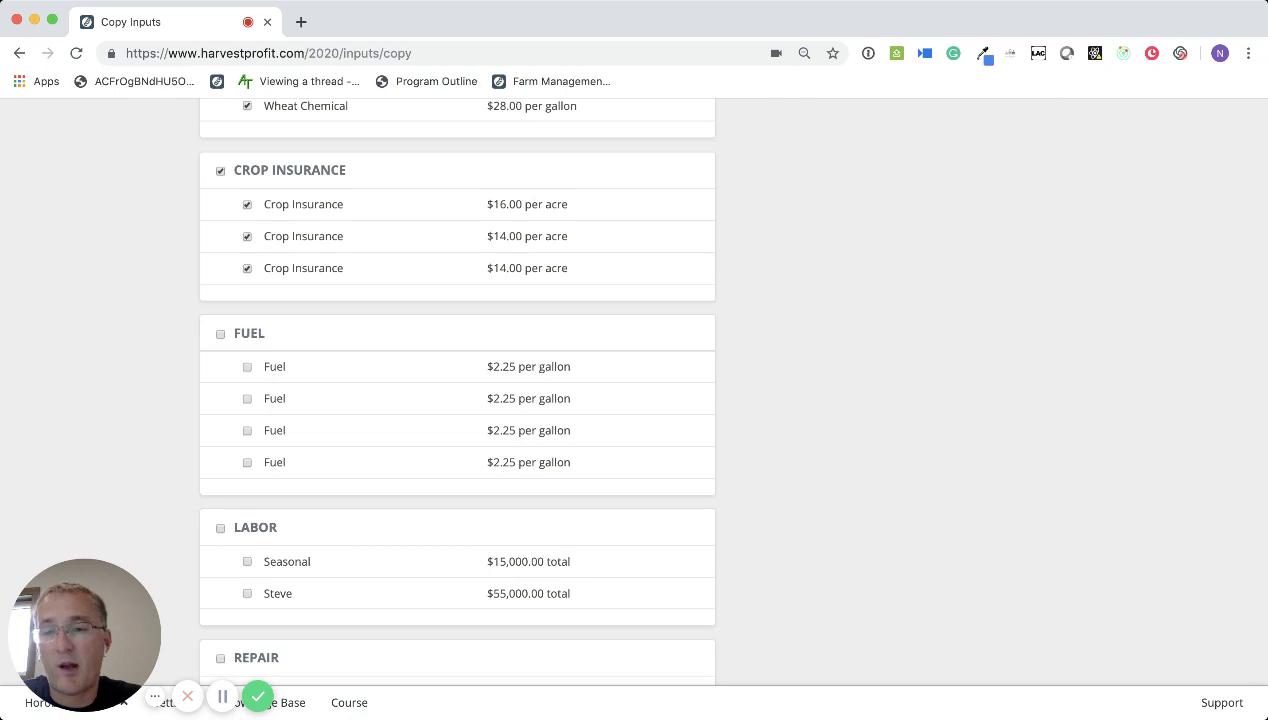
click(220, 500)
scroll(457, 400, down, 5)
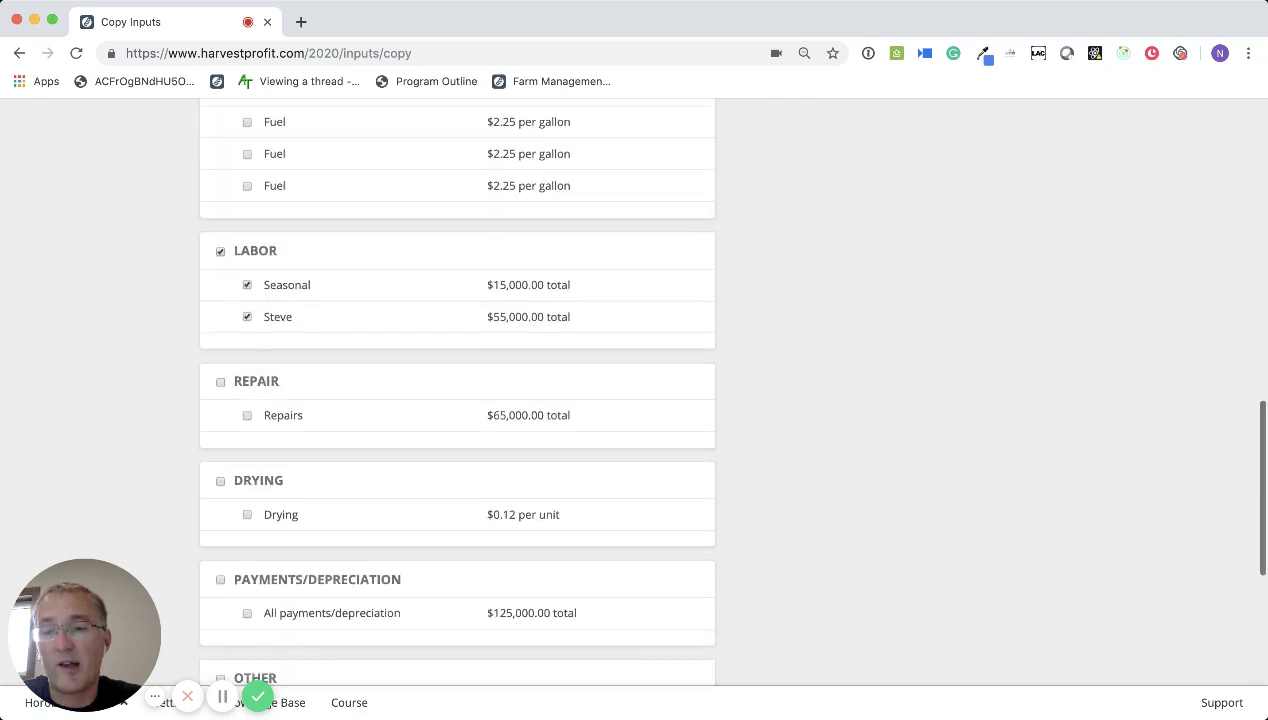
click(220, 381)
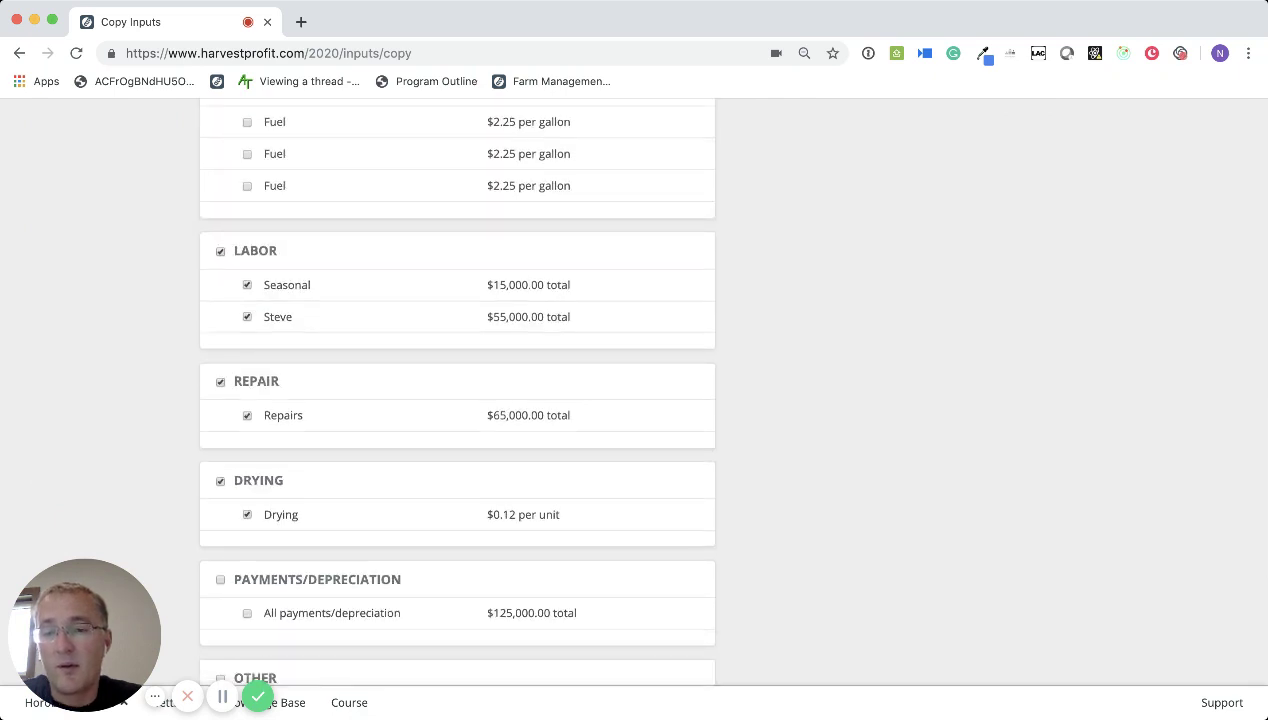
scroll(457, 400, down, 4)
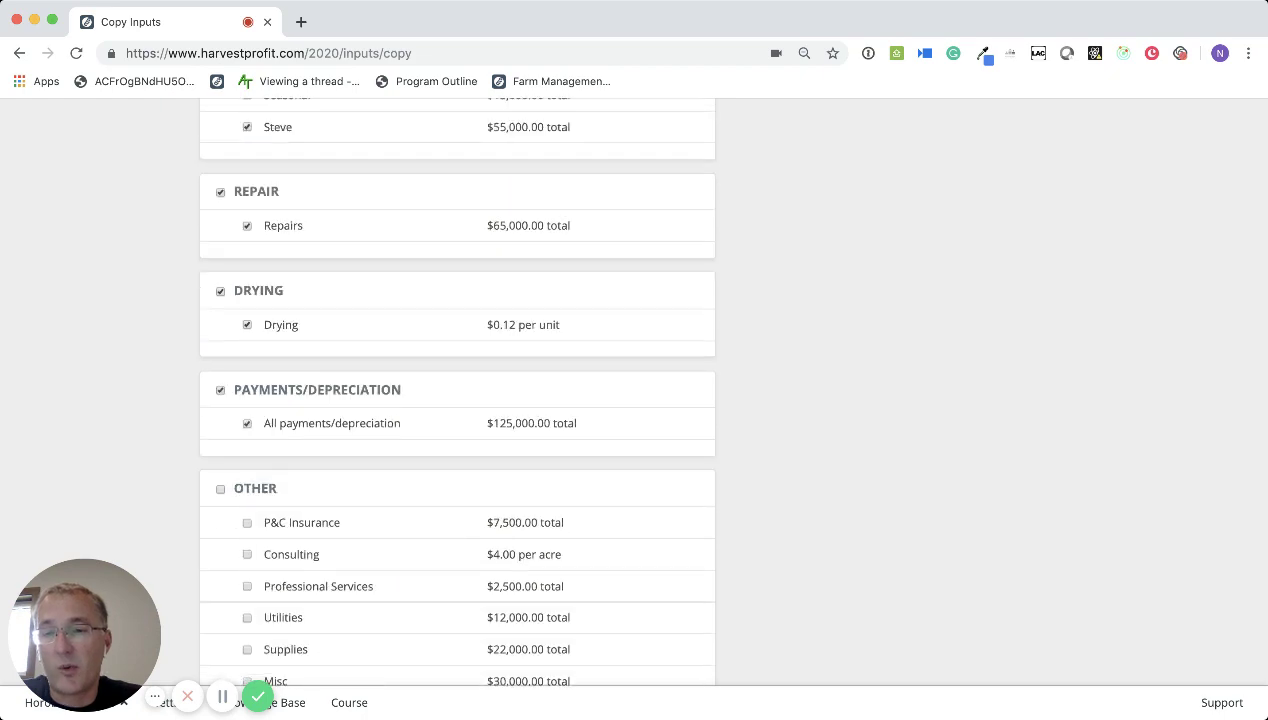
scroll(457, 400, down, 5)
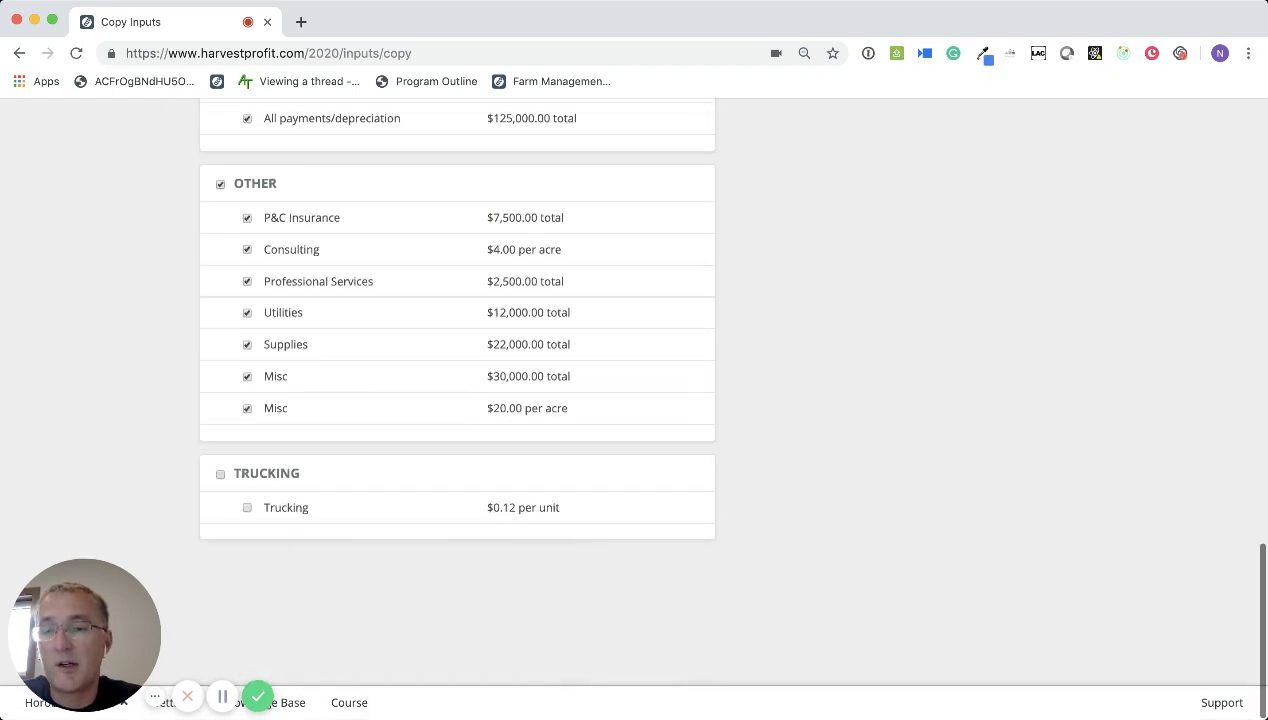
Copy the selected 2019 inputs to 2020 and save the copied inputs
scroll(634, 400, up, 15)
scroll(634, 400, down, 5)
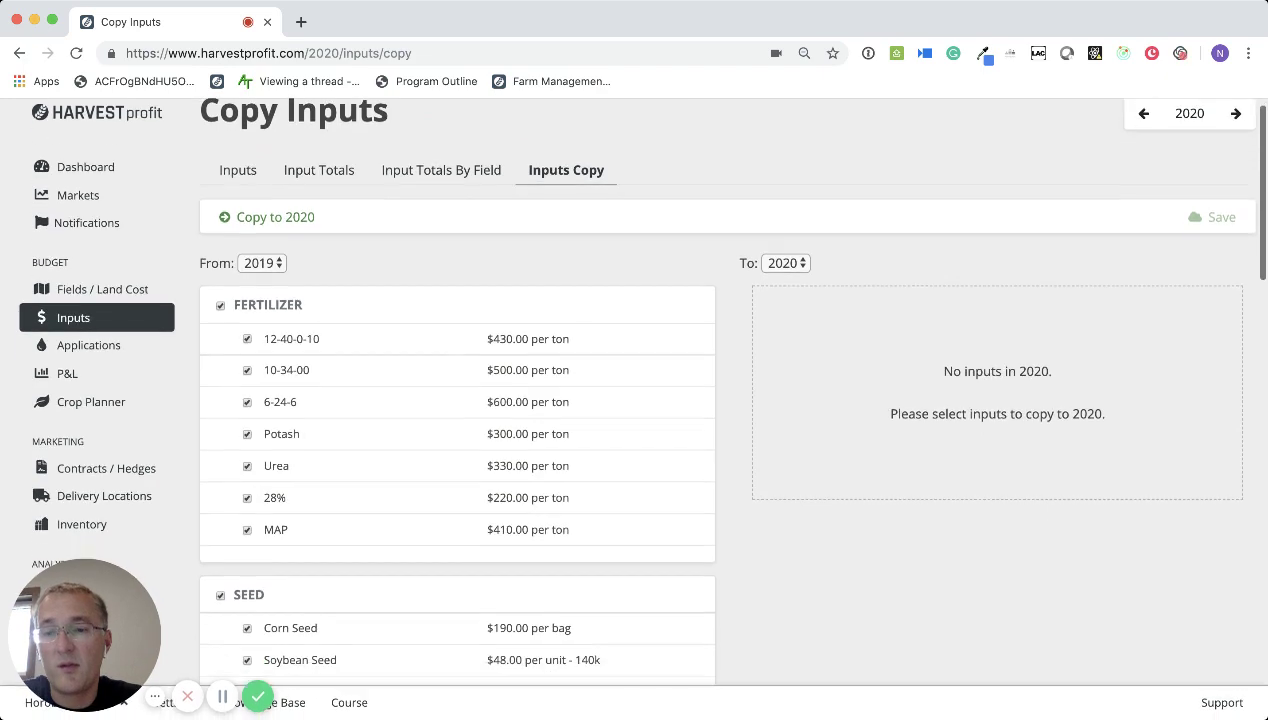
scroll(457, 400, down, 4)
scroll(457, 400, up, 10)
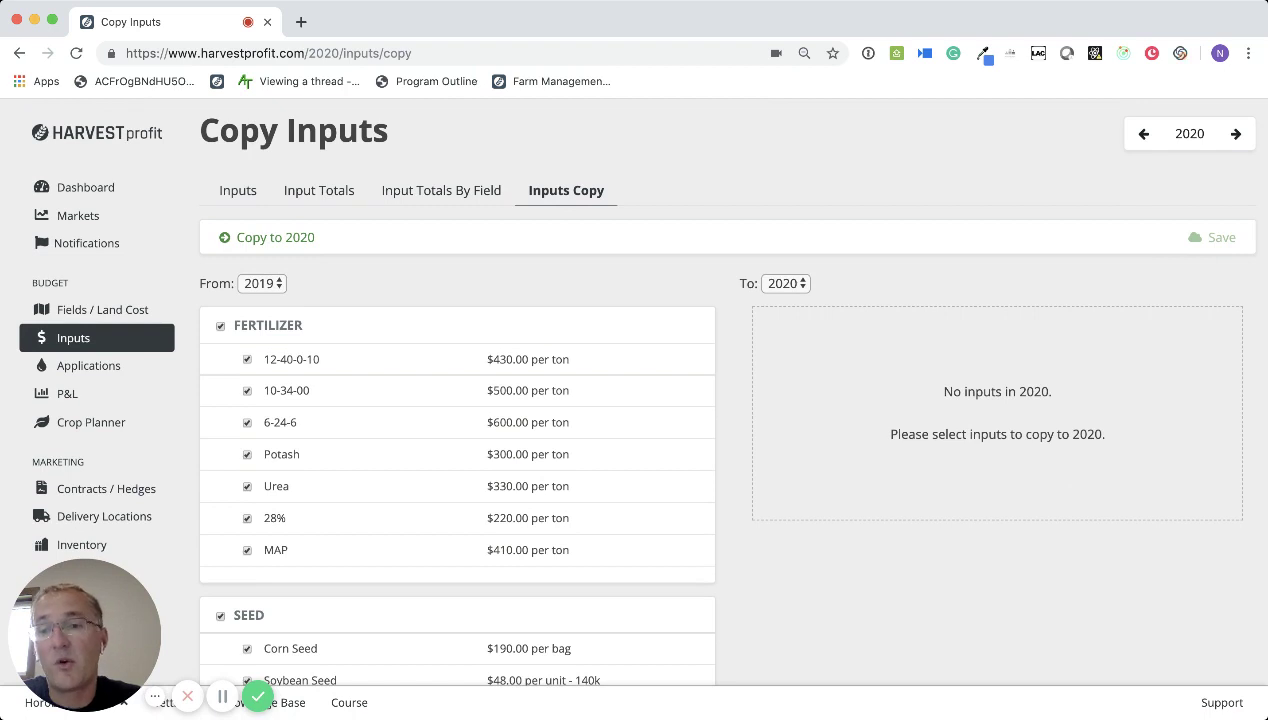
click(275, 237)
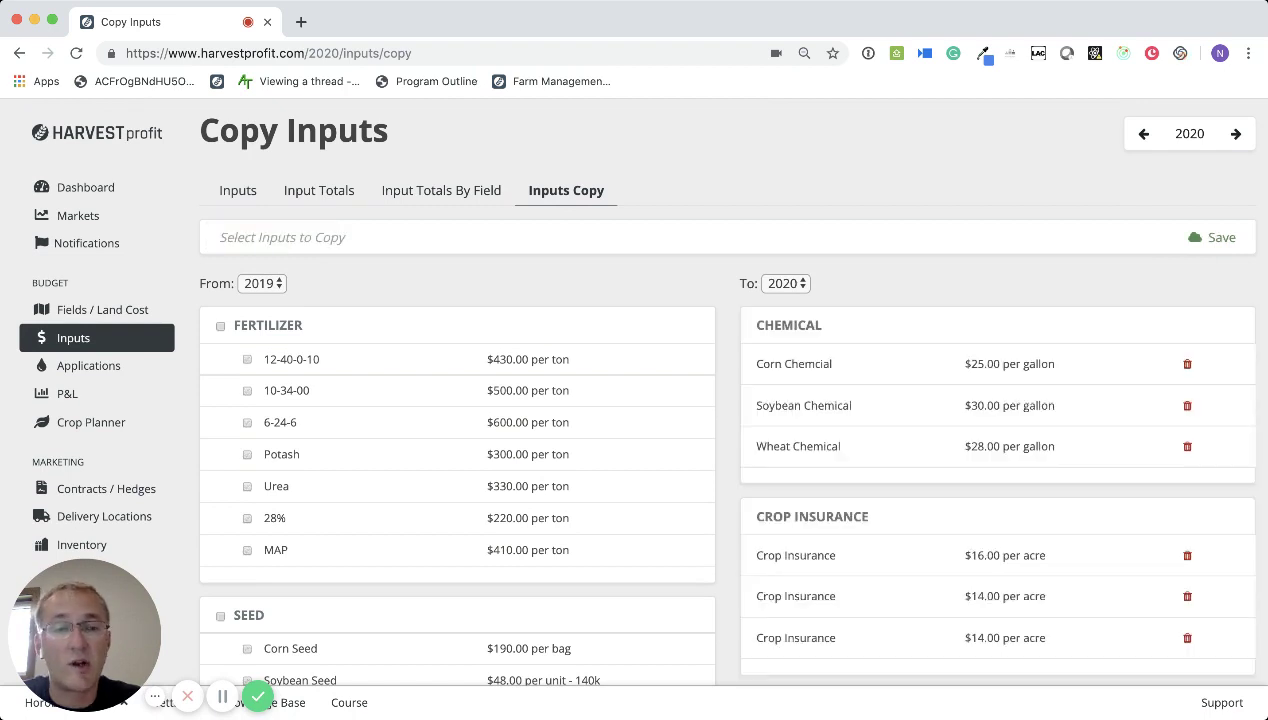
click(1212, 237)
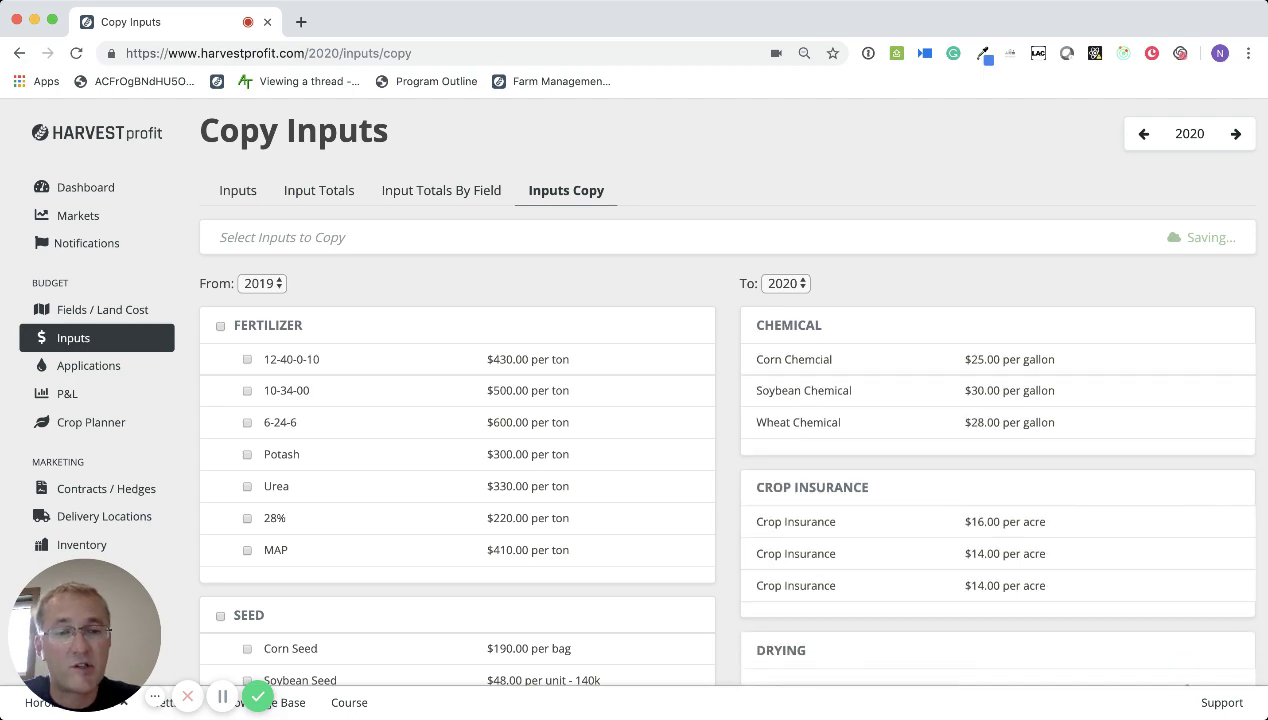
Review the inputs copied to 2020, including the crops, costs and units on the Inputs page
scroll(640, 390, down, 15)
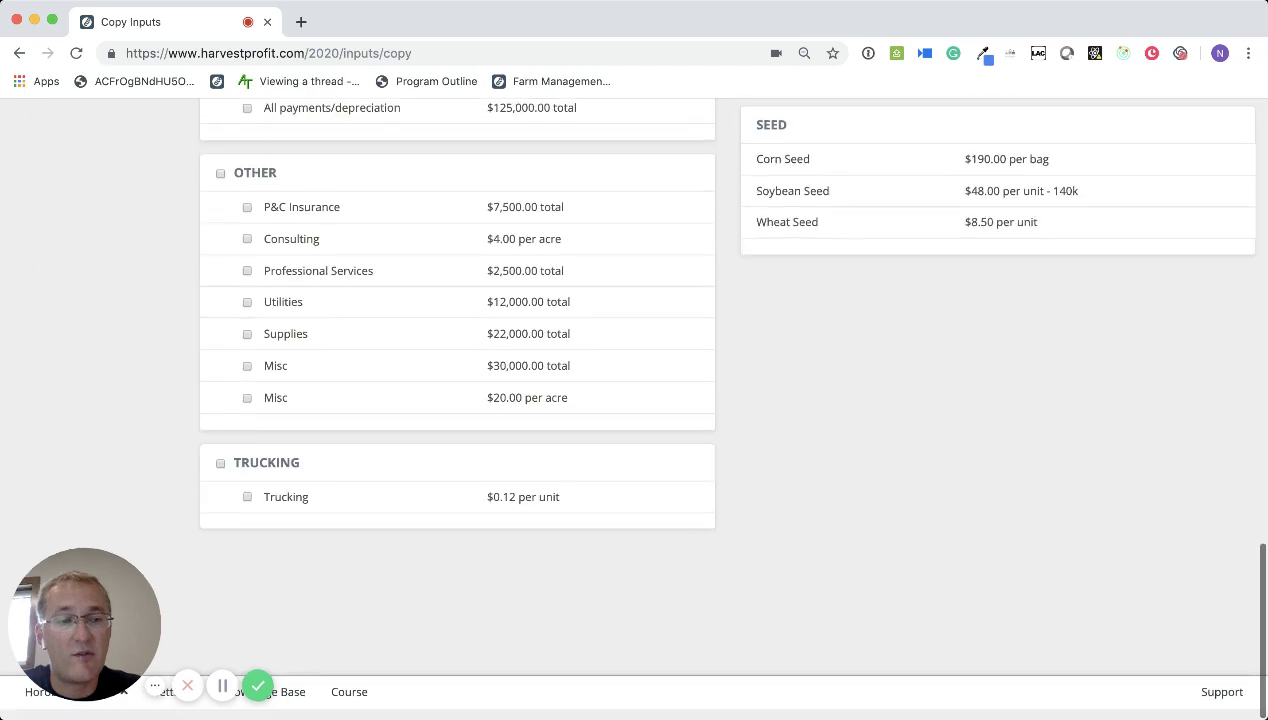
scroll(640, 390, up, 15)
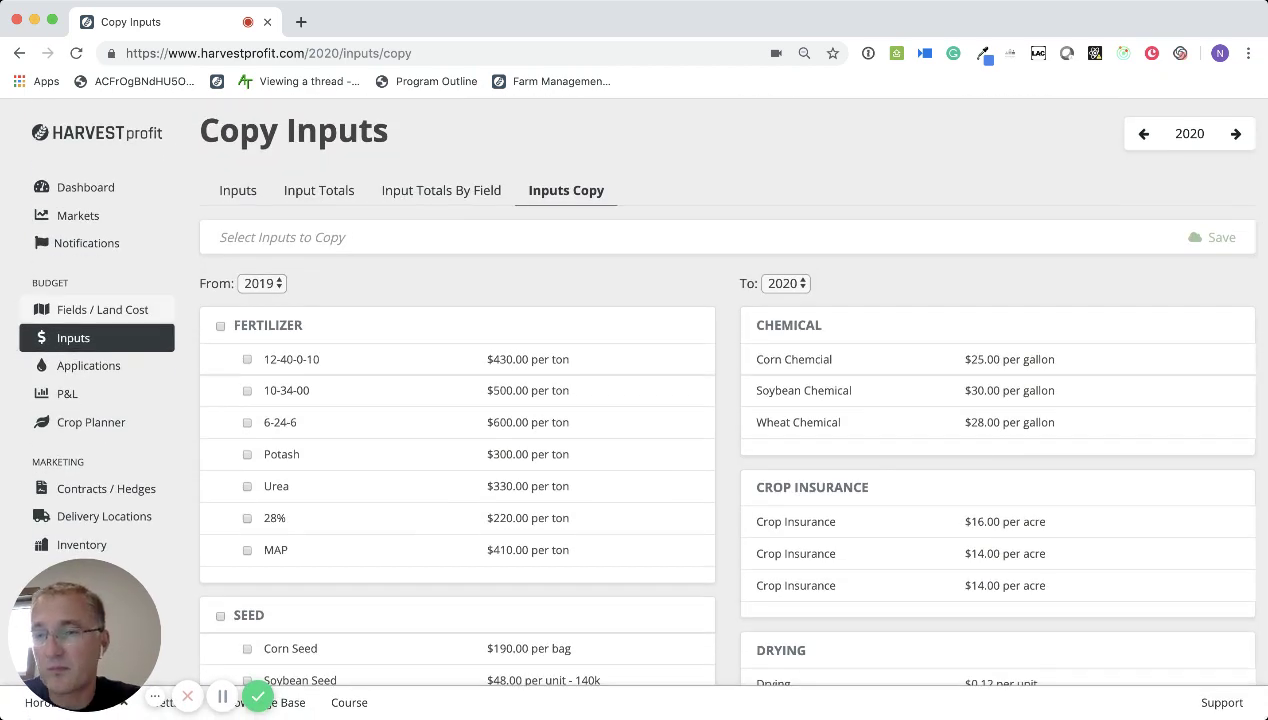
click(73, 337)
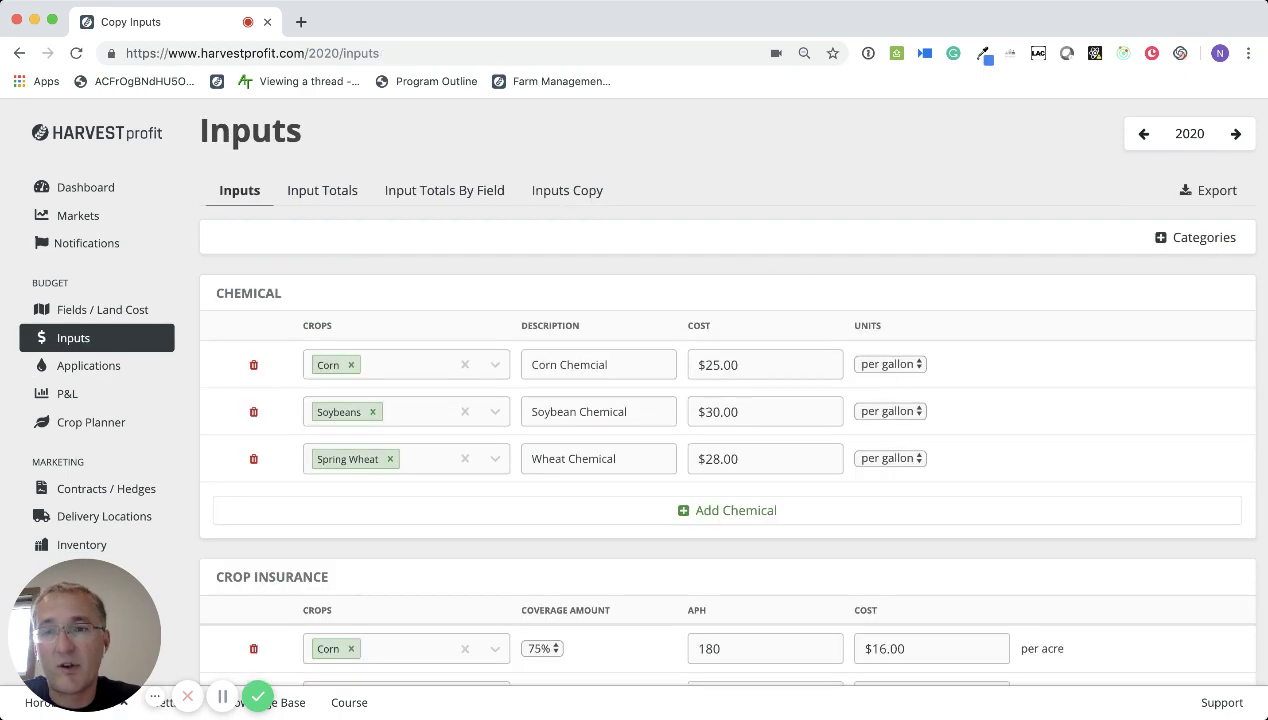
scroll(640, 400, down, 3)
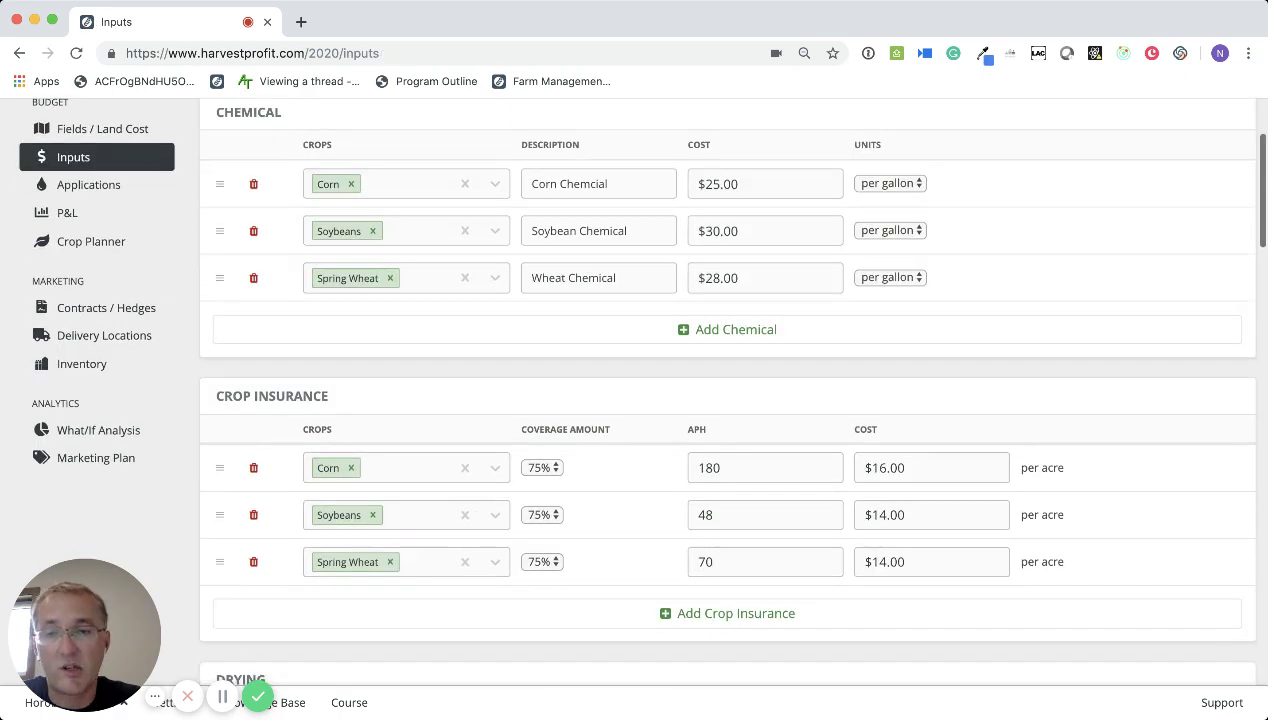
scroll(640, 400, up, 3)
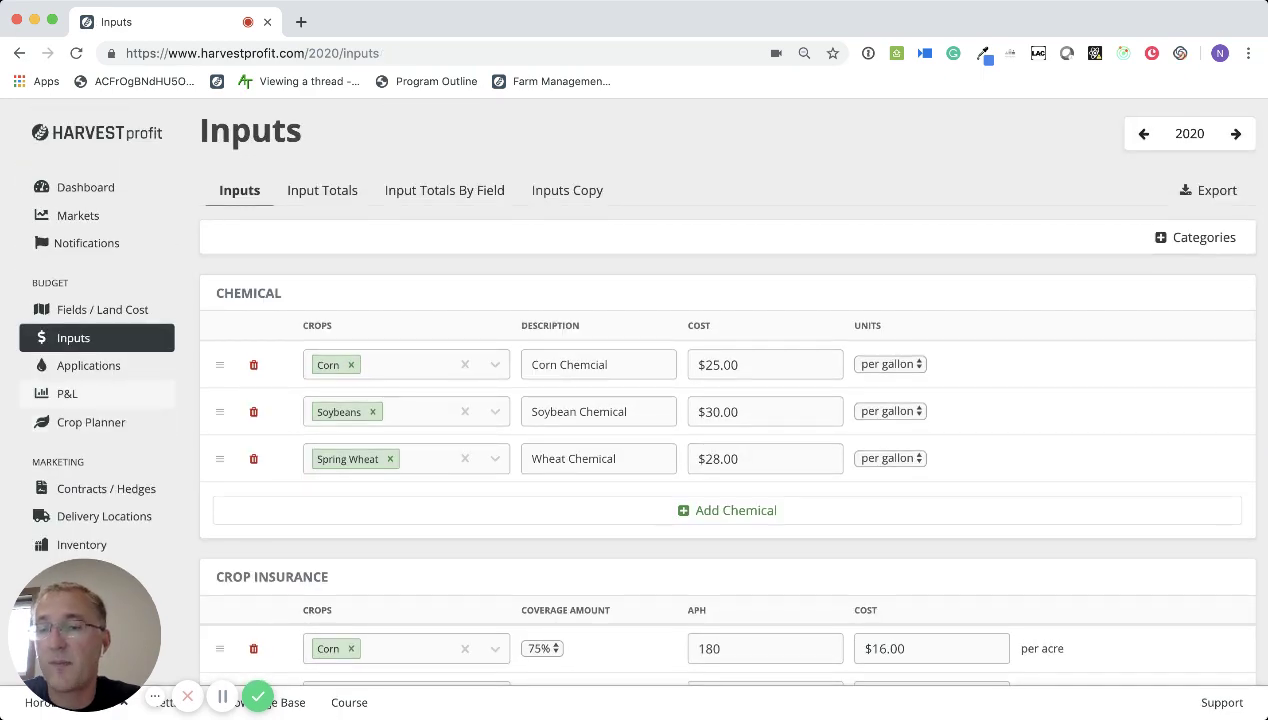
Open the 2020 Crop Planner and add a blank crop entry to each of the first five fields, starting with Bull Butte
click(91, 422)
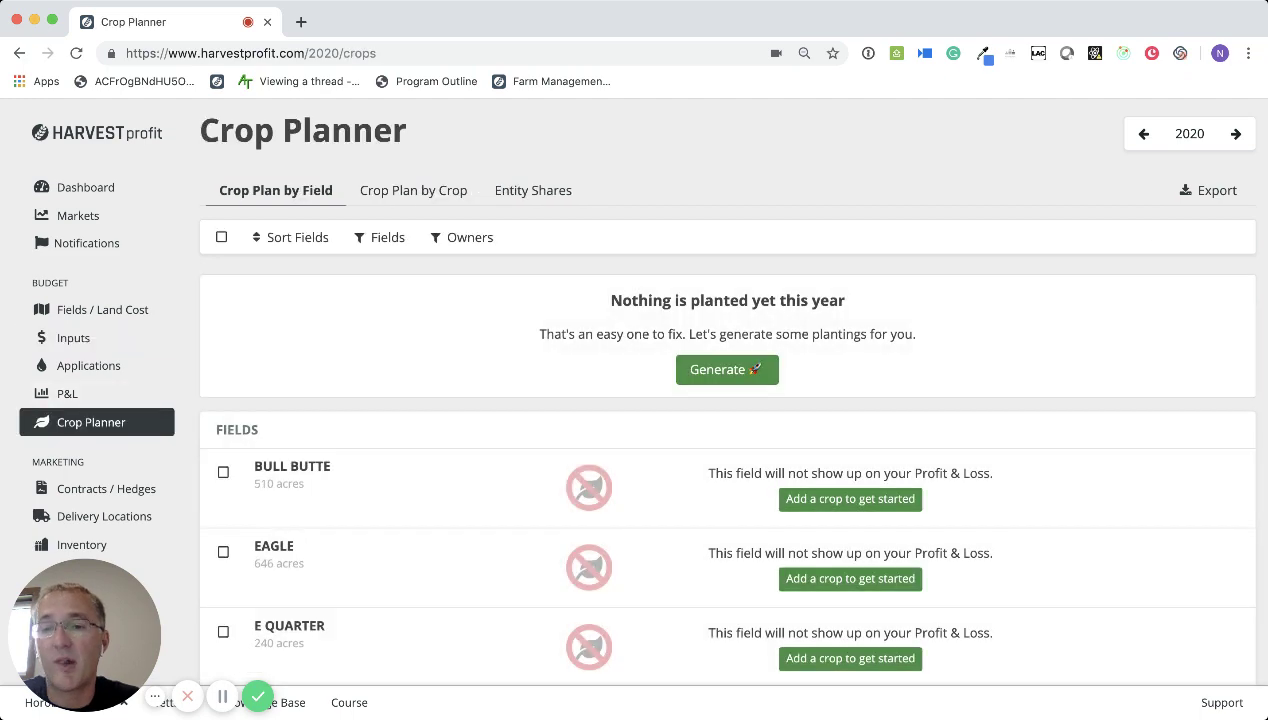
scroll(728, 400, down, 5)
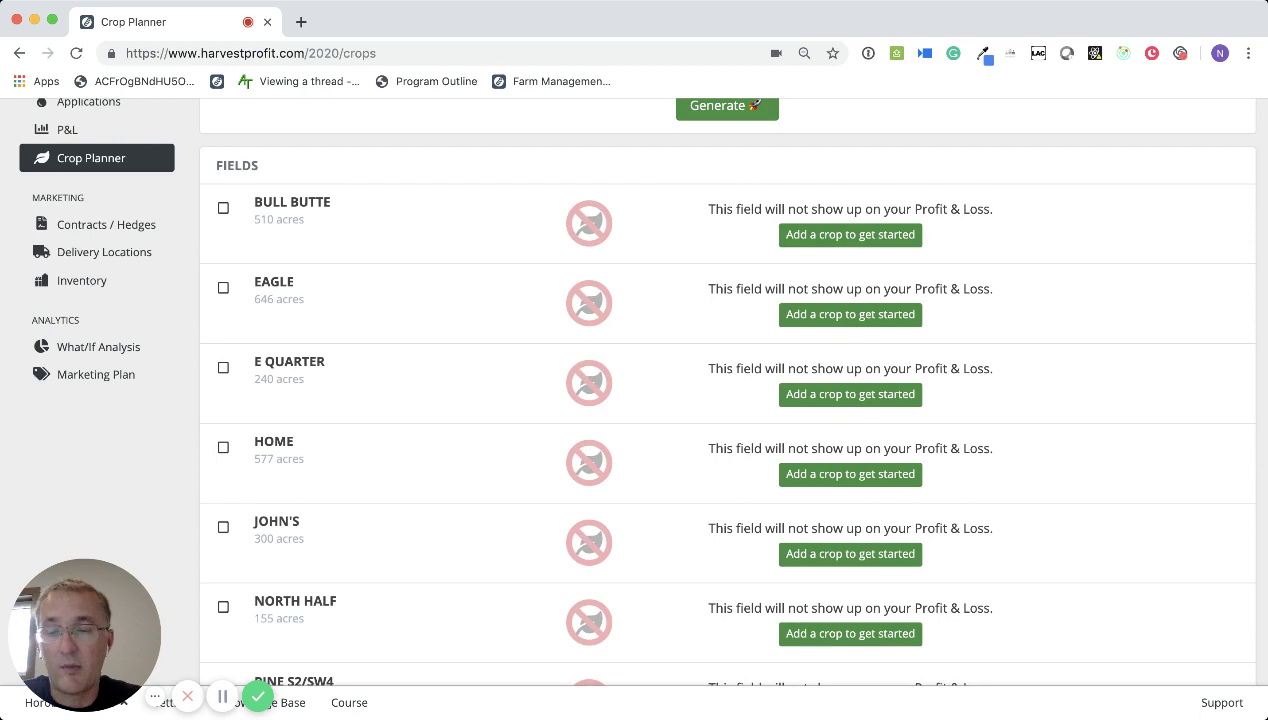
click(850, 234)
scroll(728, 400, up, 2)
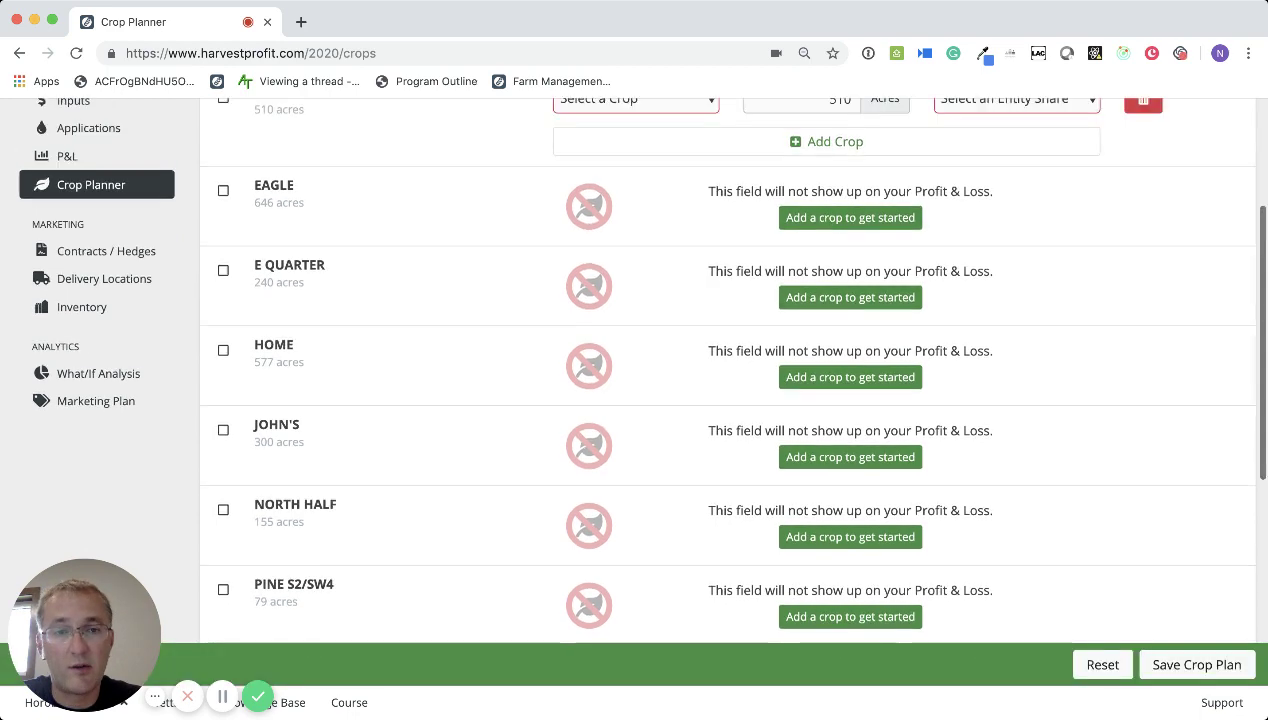
click(850, 270)
click(850, 361)
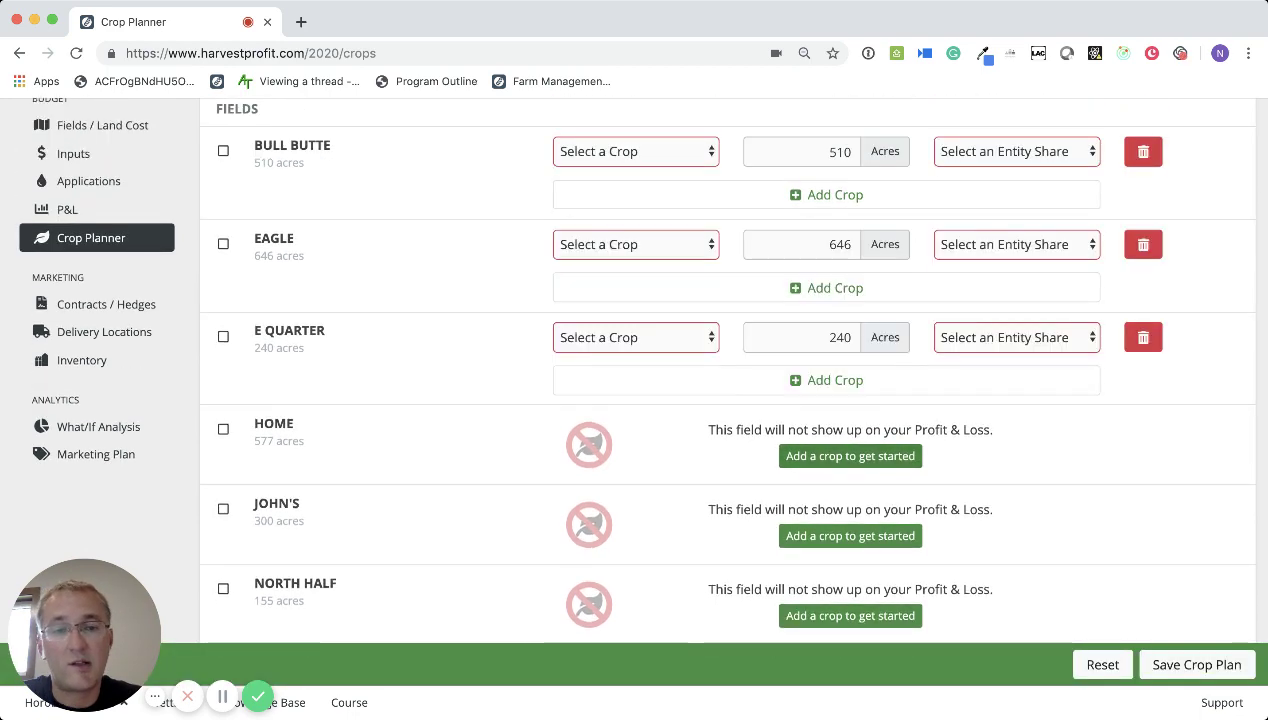
click(850, 453)
scroll(850, 453, down, 3)
click(852, 340)
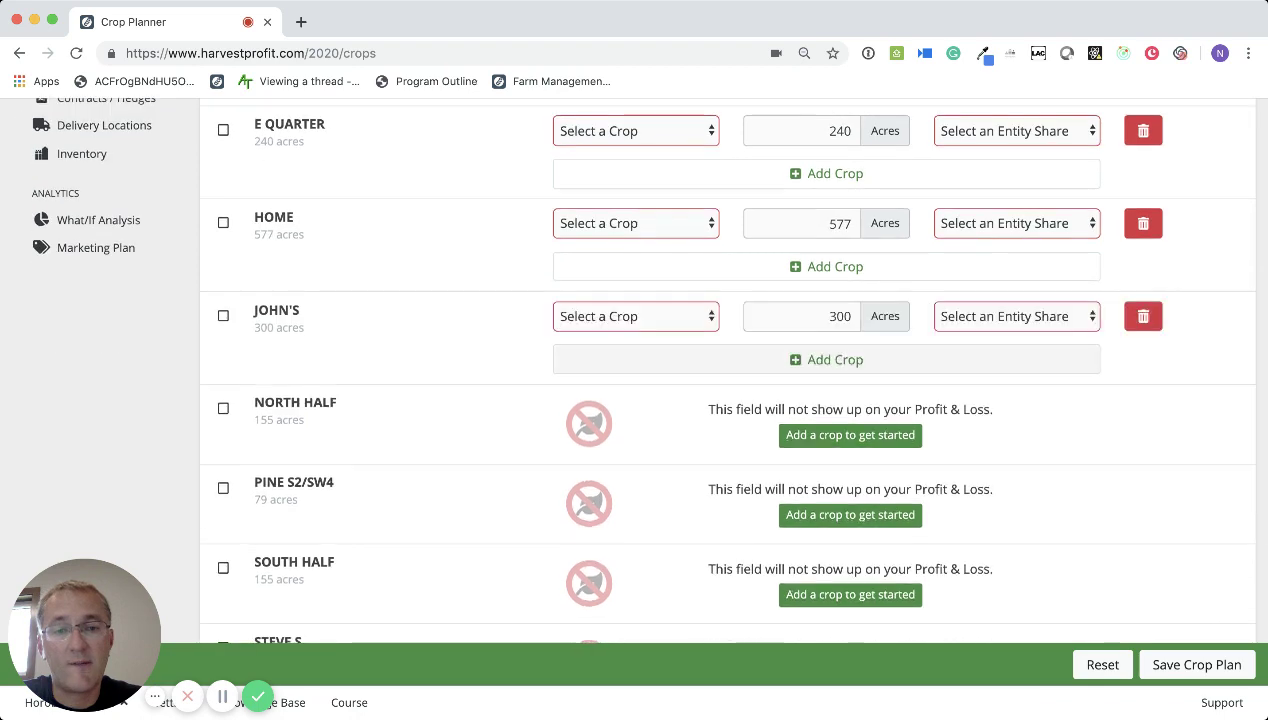
Add a blank crop entry to each of the remaining five fields, from North Half through Will East
click(850, 435)
click(850, 527)
scroll(850, 288, down, 5)
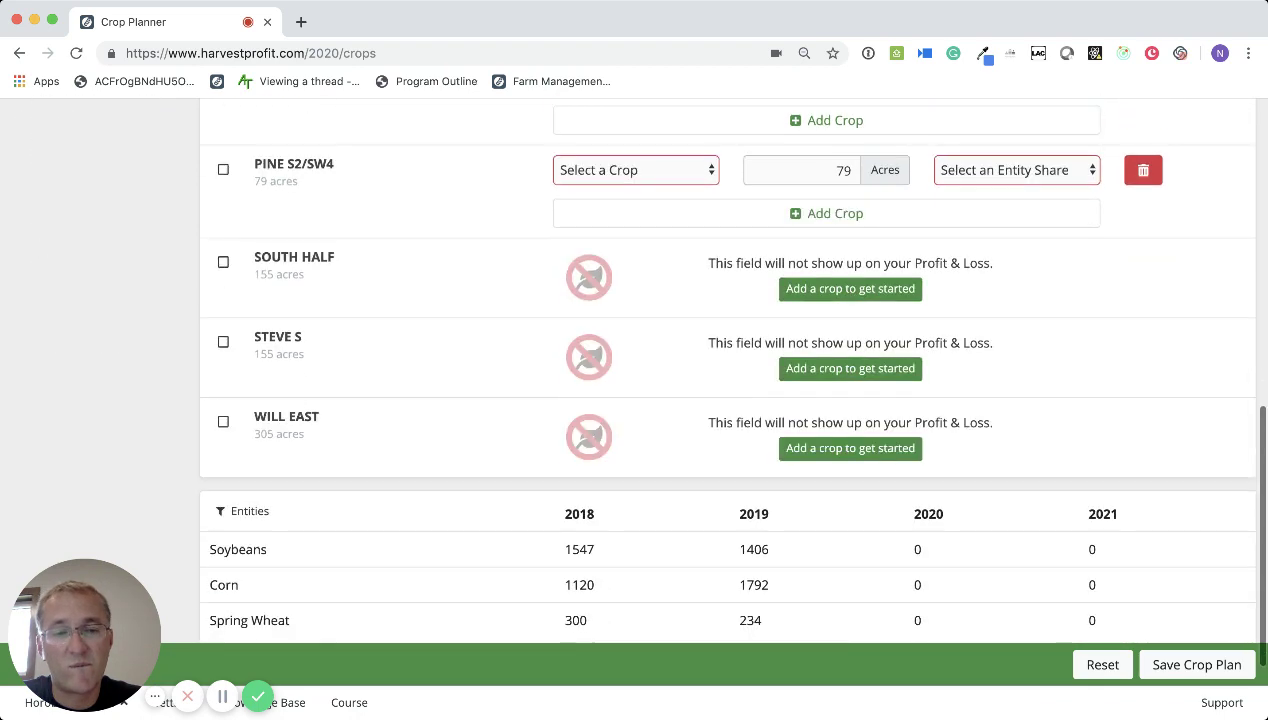
click(850, 288)
click(850, 378)
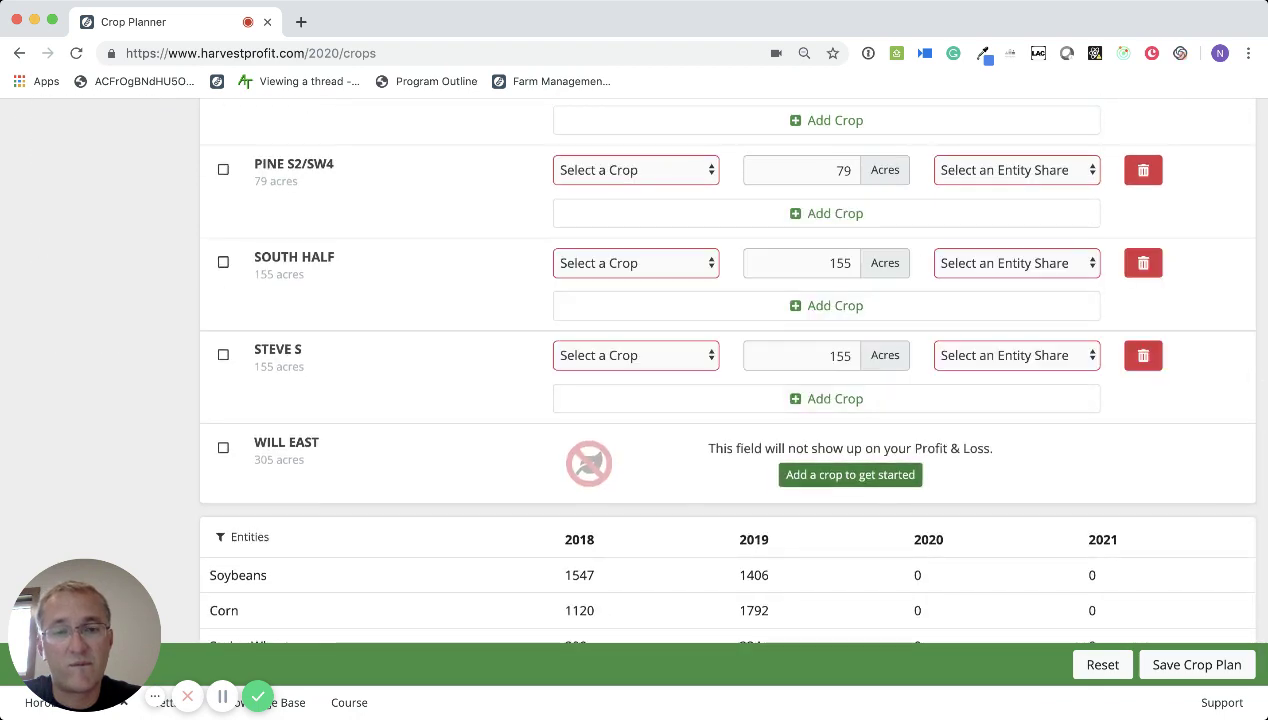
click(850, 470)
Set the crop to Corn for the Bull Butte and Eagle fields
scroll(728, 400, up, 15)
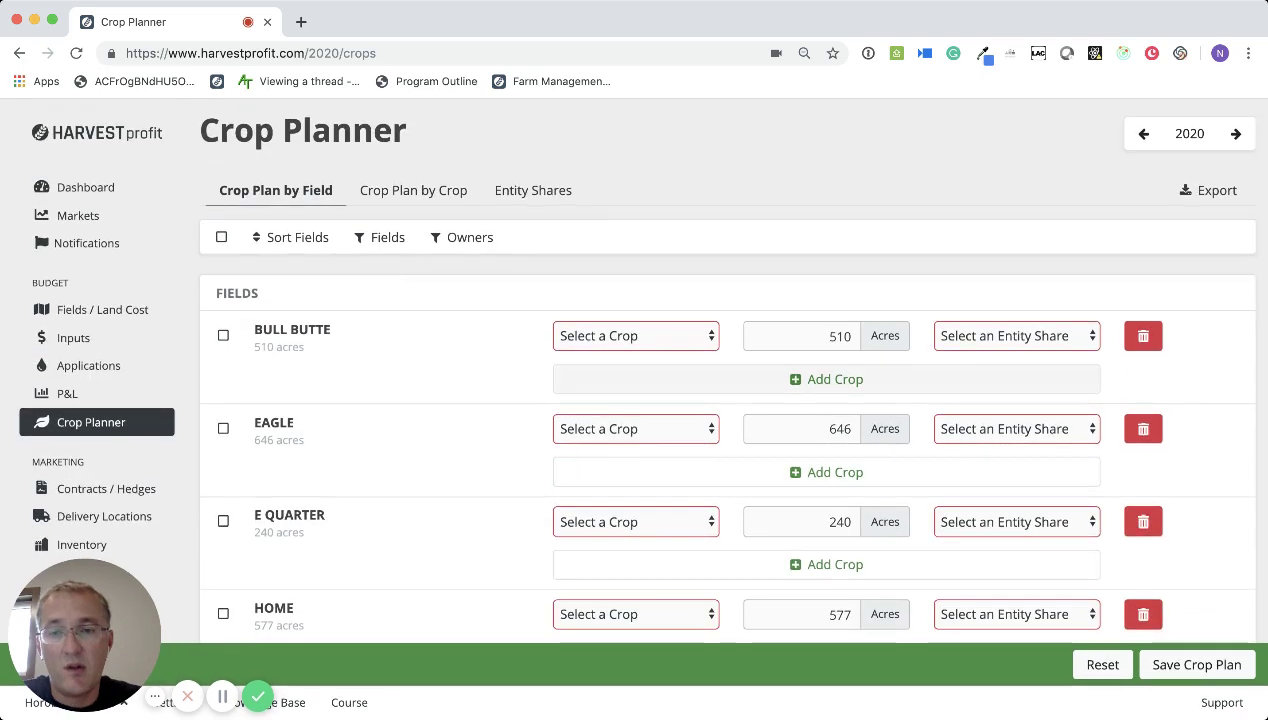
key(c)
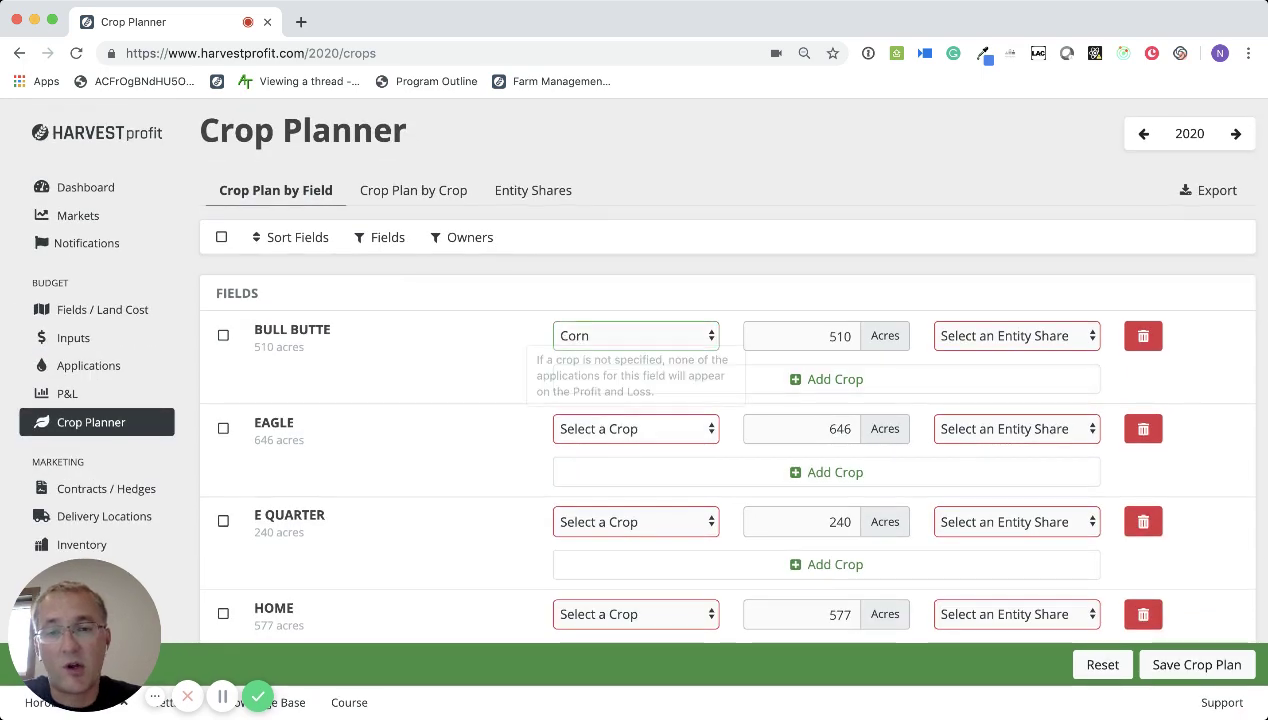
key(Tab)
scroll(636, 365, down, 2)
key(c)
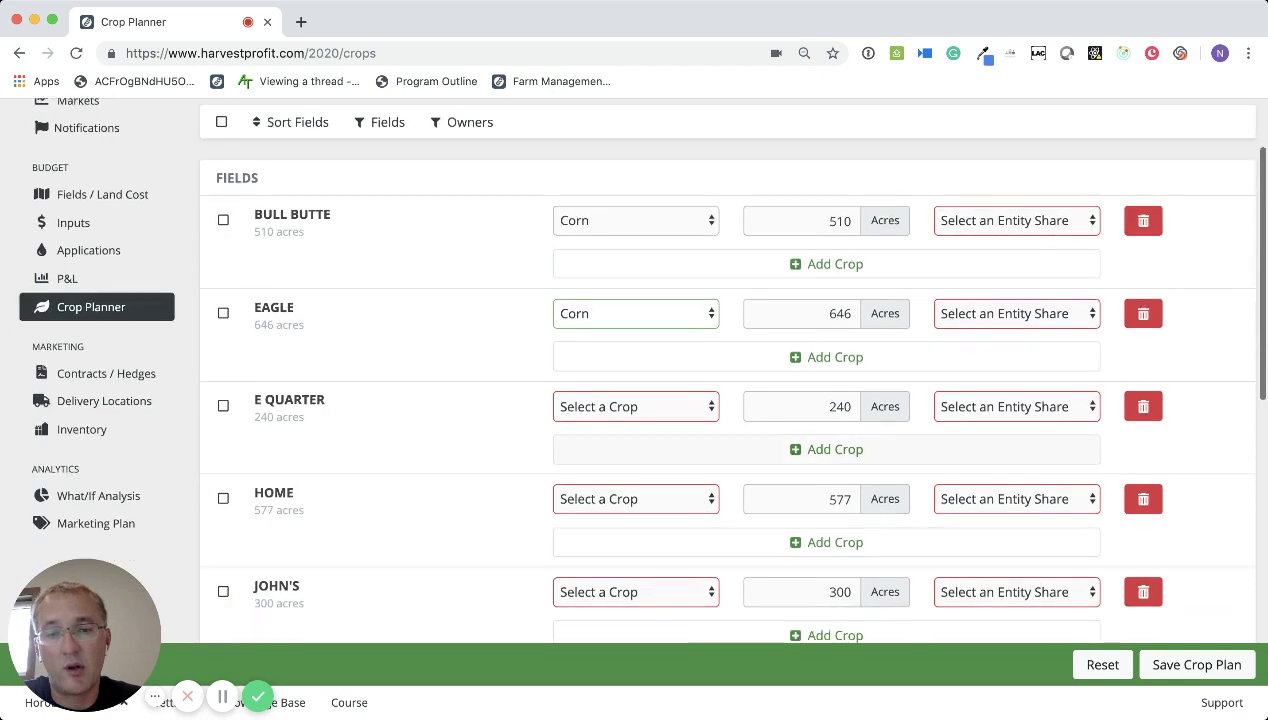
key(Tab)
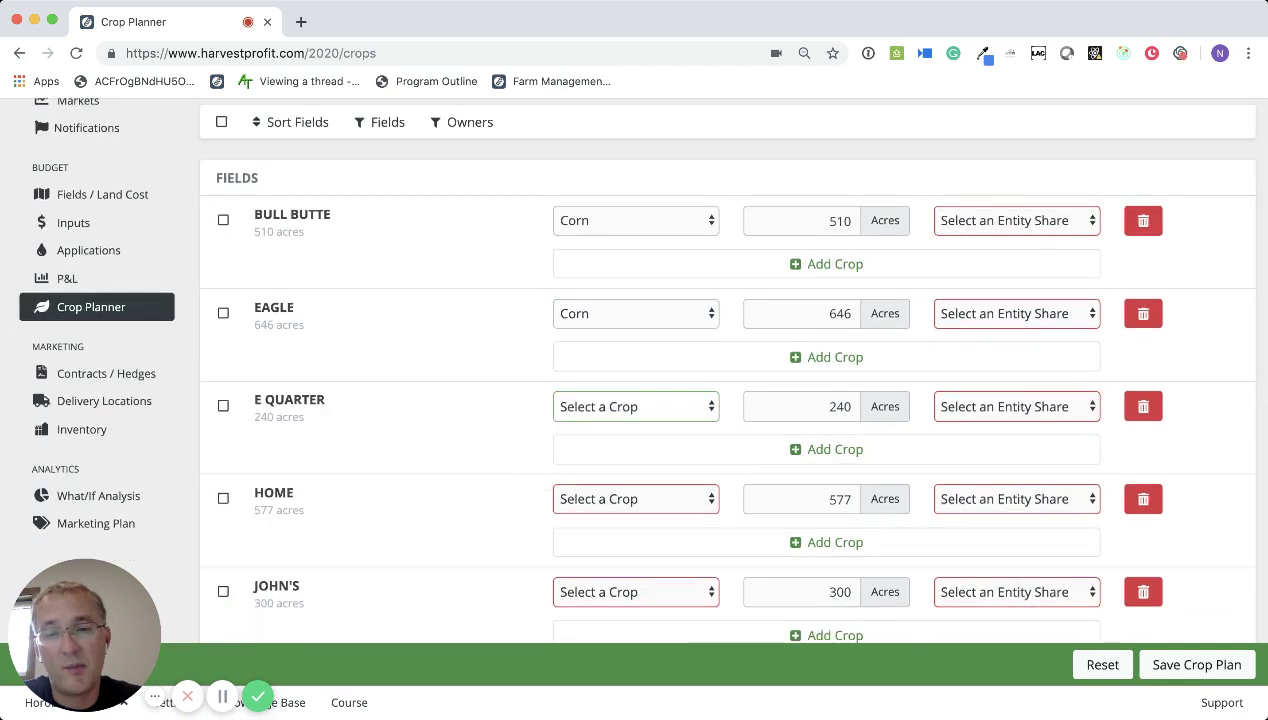
Set the crop to Soybeans for the E Quarter, Home and 300-acre fields
key(s)
key(Tab)
key(s)
key(Tab)
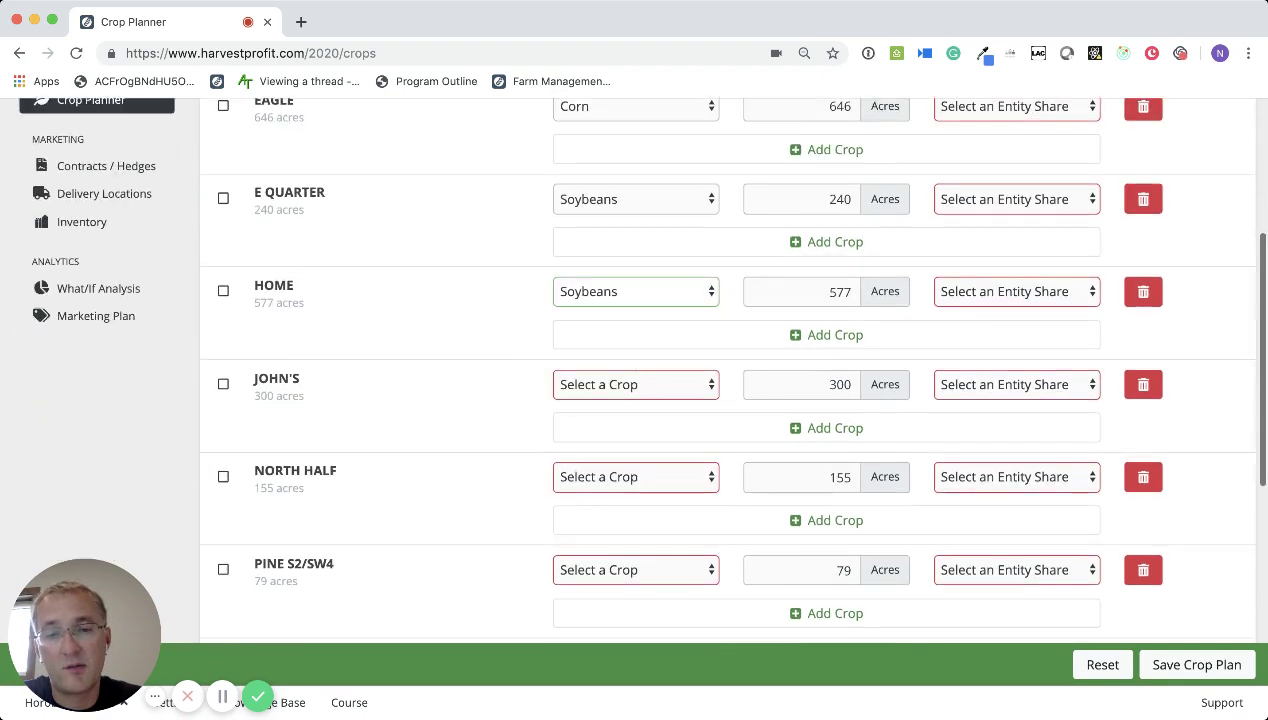
key(s)
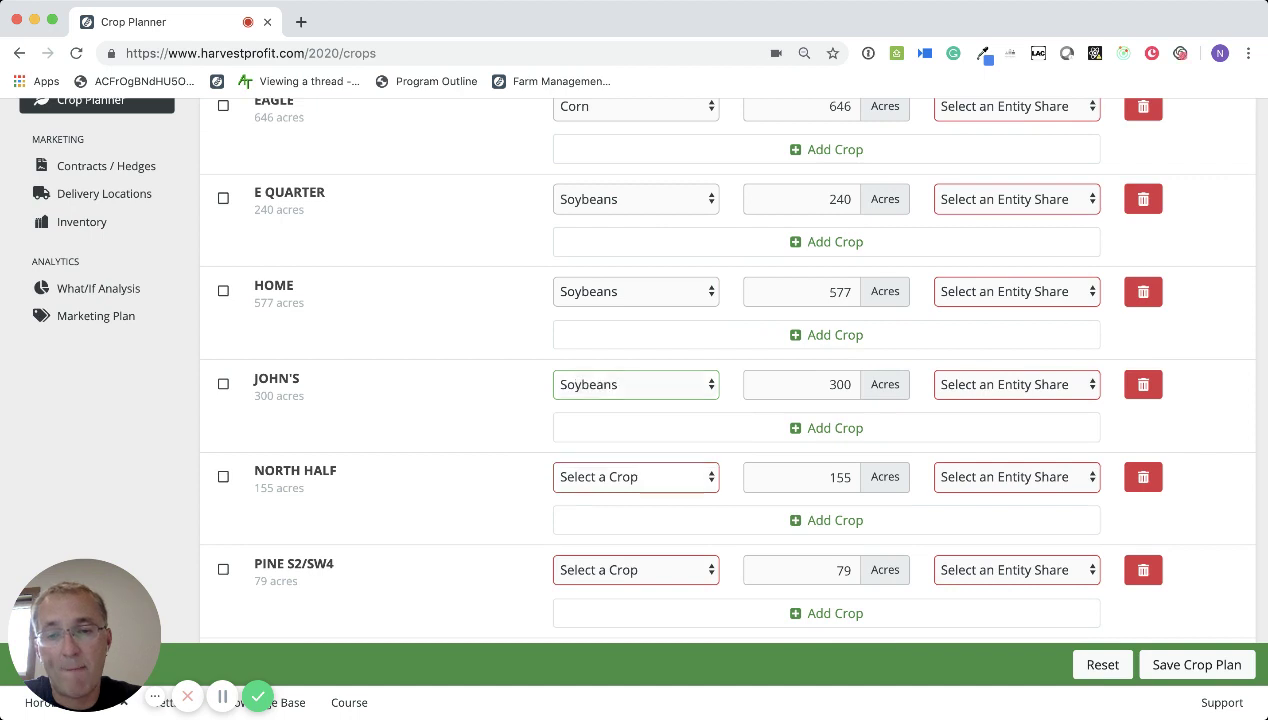
Set the crop to Corn for the North Half and Pine S2/SW4 fields
key(Tab)
key(c)
scroll(636, 365, down, 2)
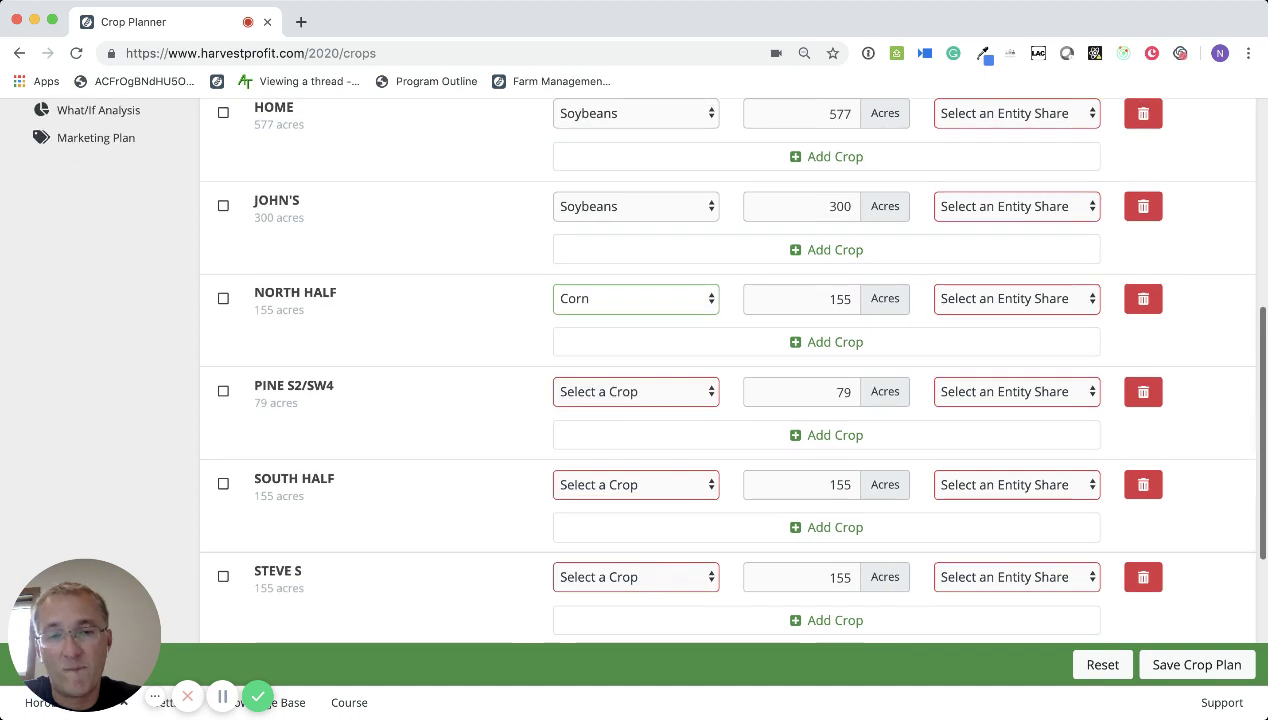
key(Tab)
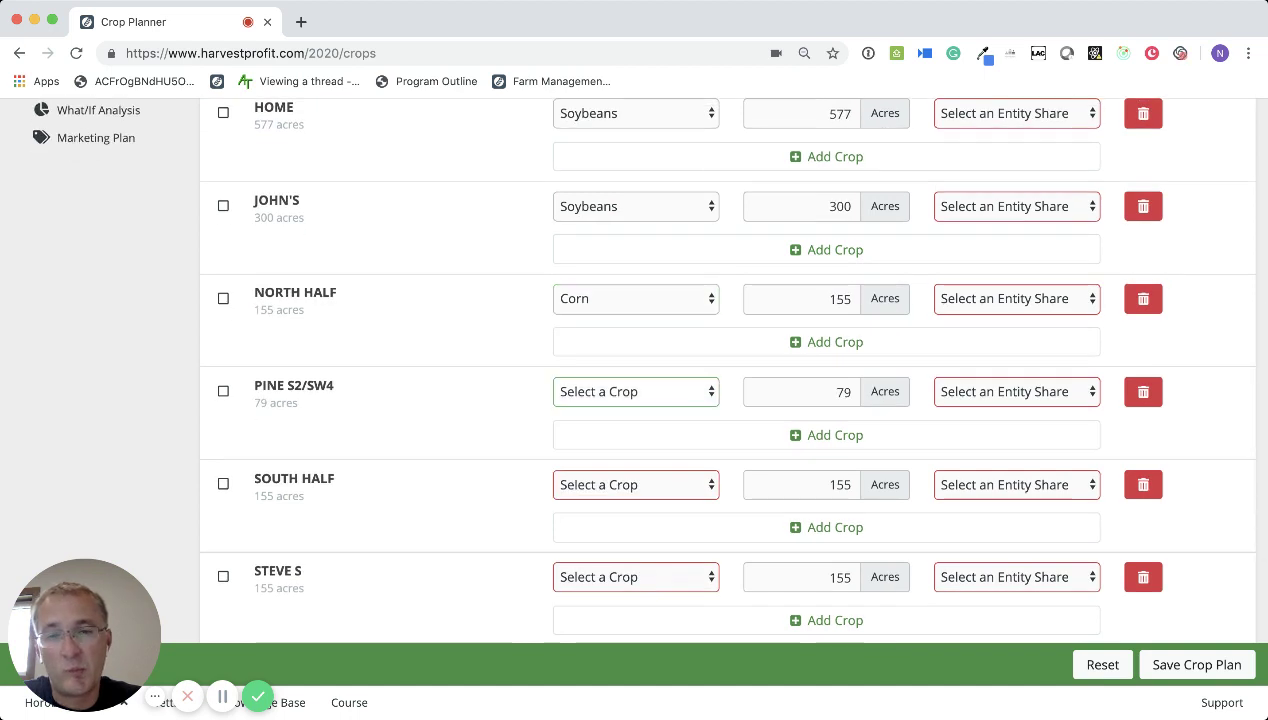
key(c)
key(Tab)
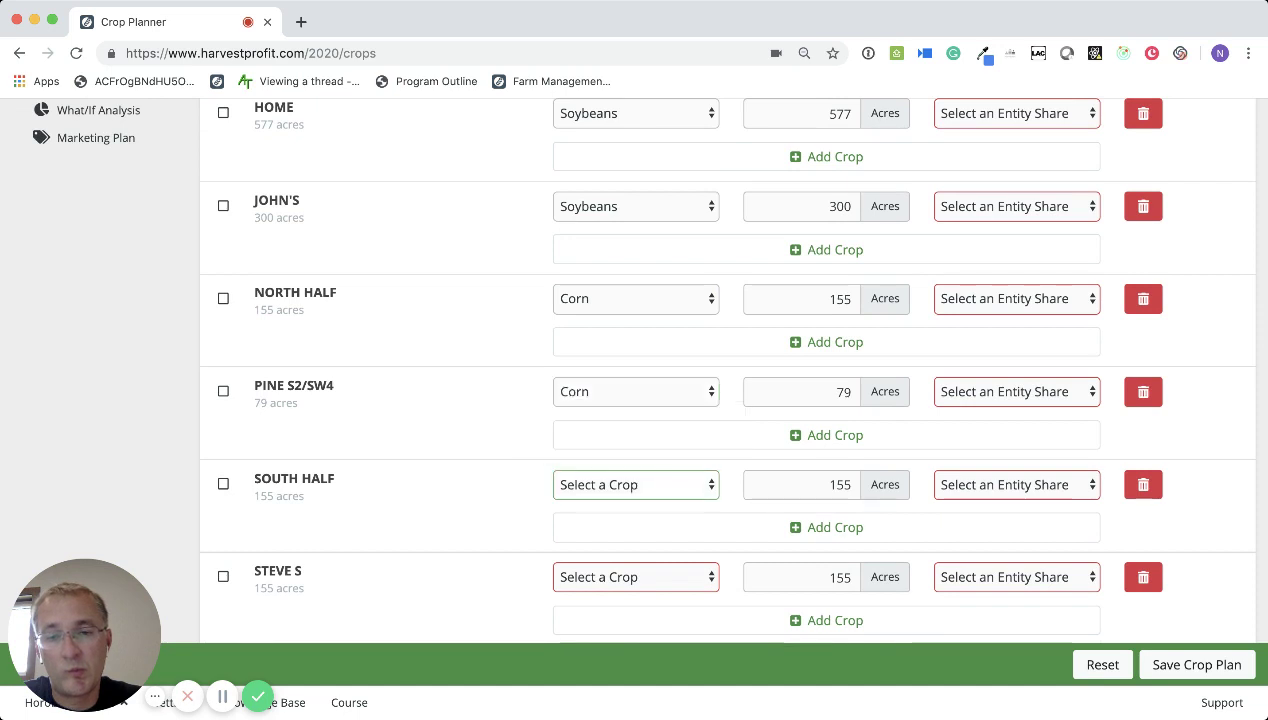
Set the crop to Soybeans for South Half, Spring Wheat for the 155-acre field below it, and Corn for Will East
key(s)
scroll(636, 365, down, 2)
key(Tab)
key(Tab)
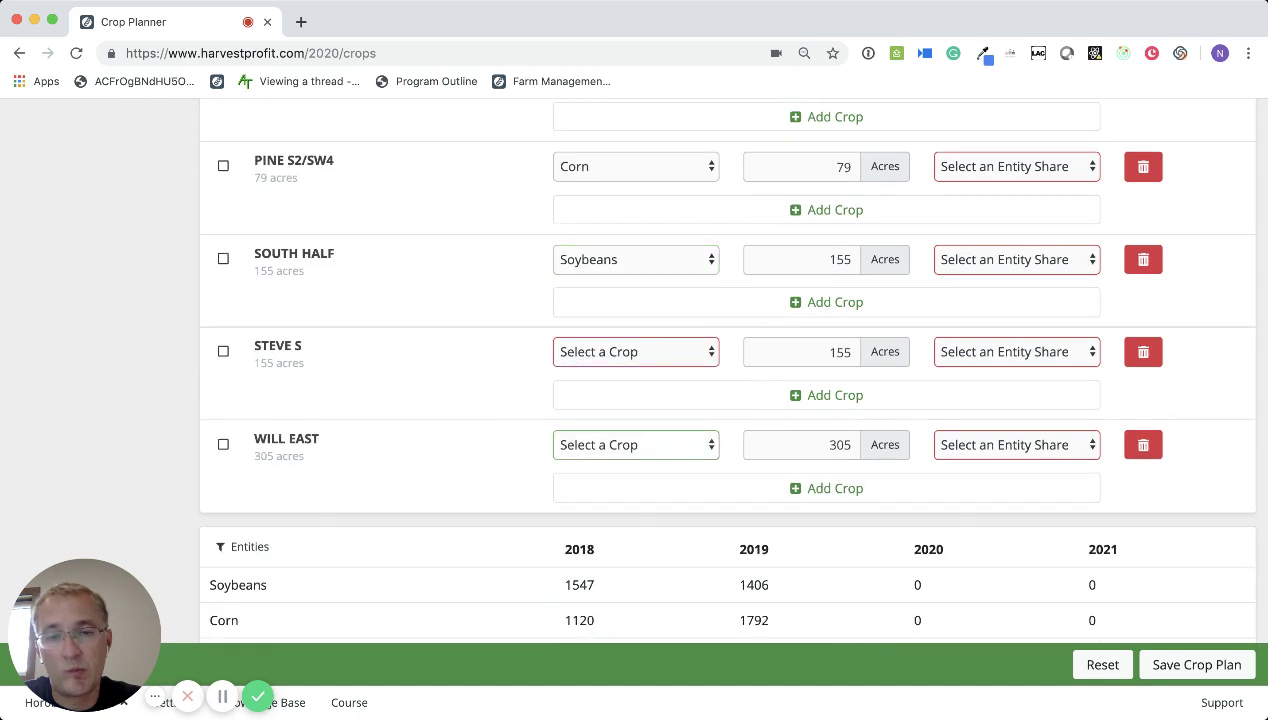
key(shift+Tab)
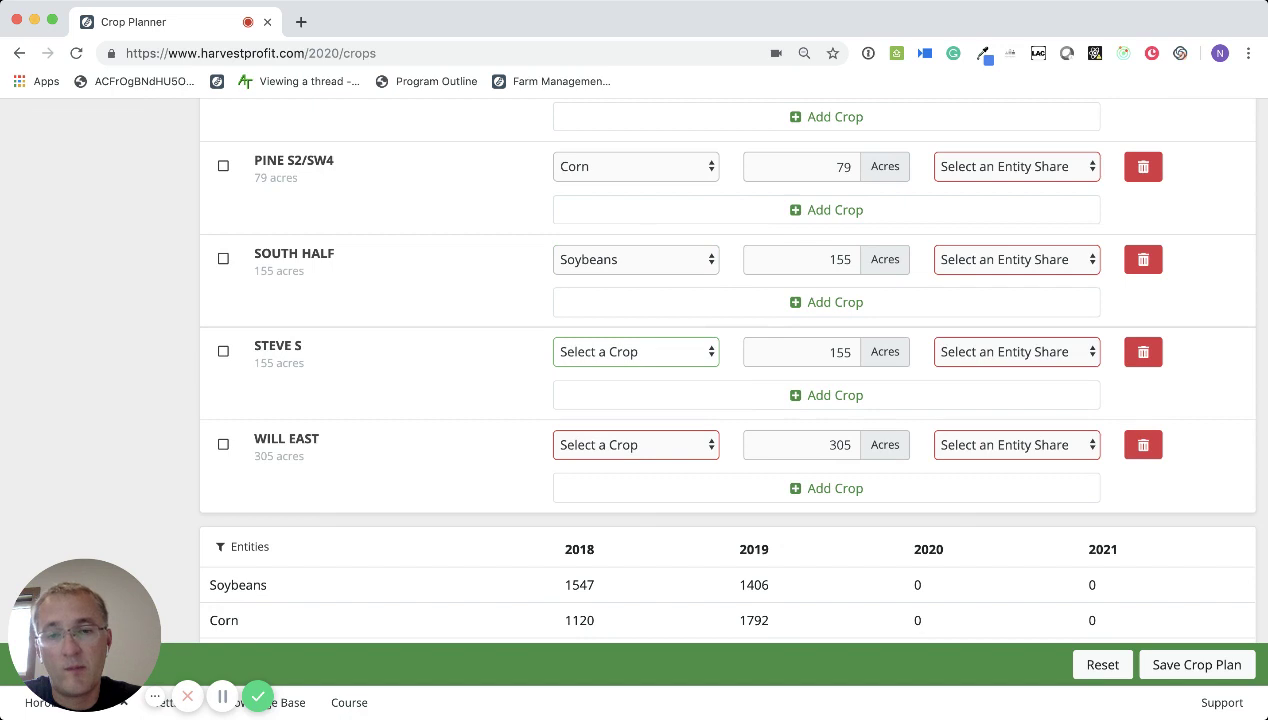
key(c)
key(s)
key(p)
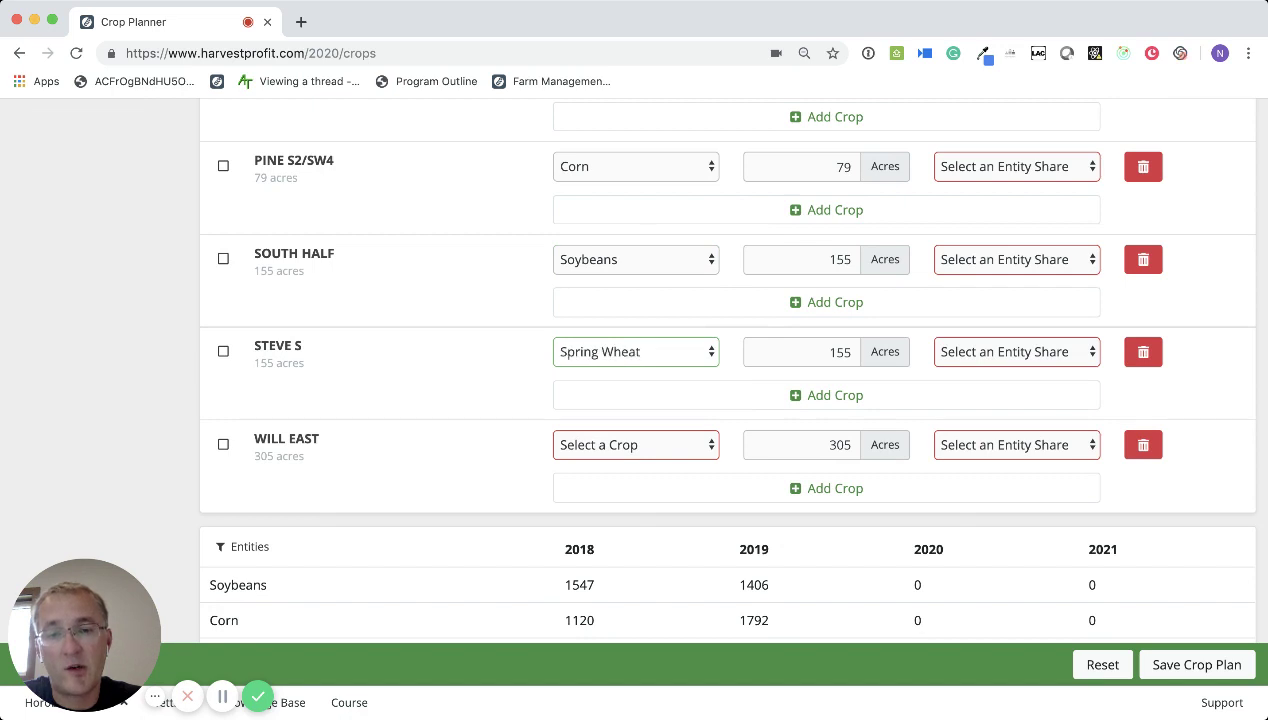
key(Tab)
key(c)
Assign the Harvest LLC entity share to all fields at once and save the crop plan
scroll(634, 400, up, 10)
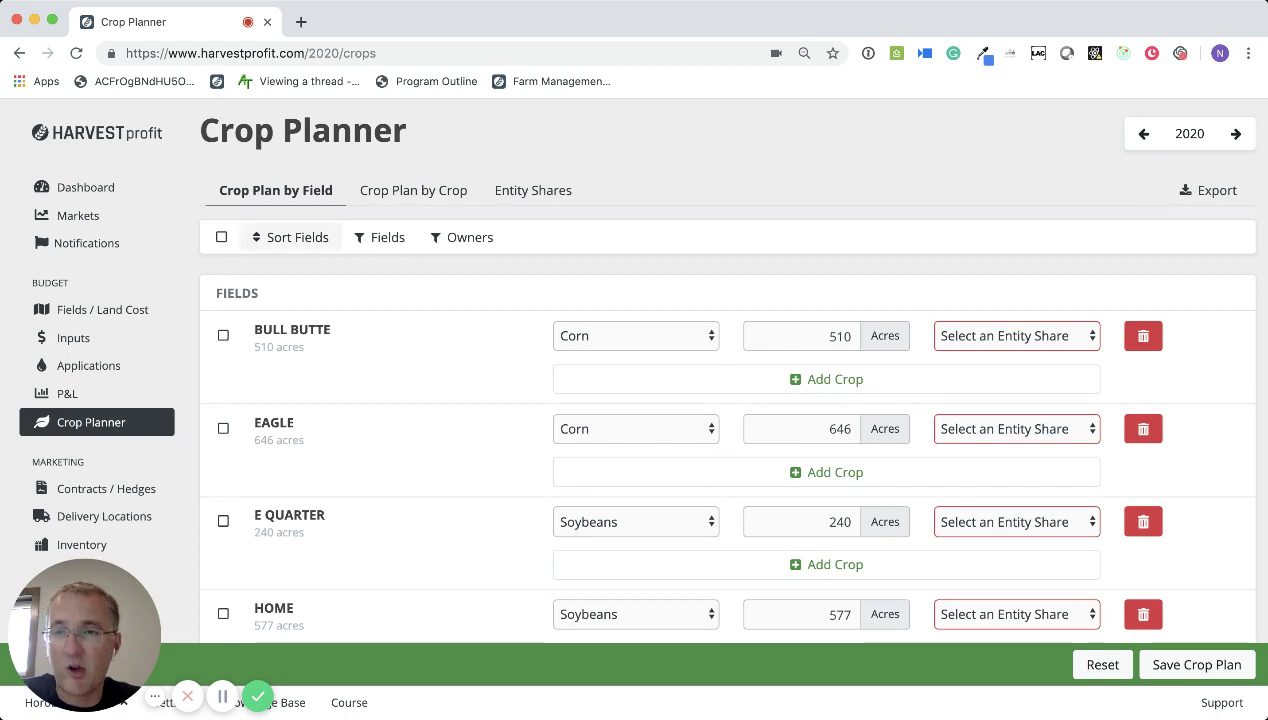
click(221, 237)
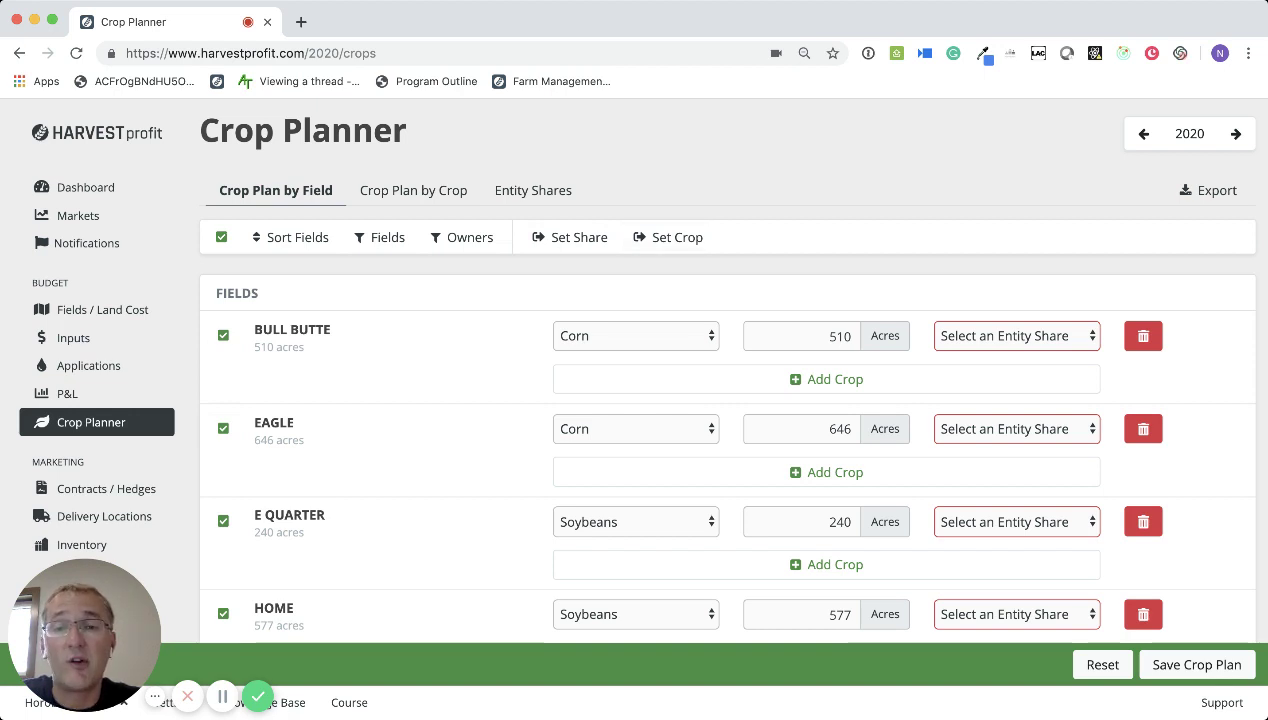
click(570, 237)
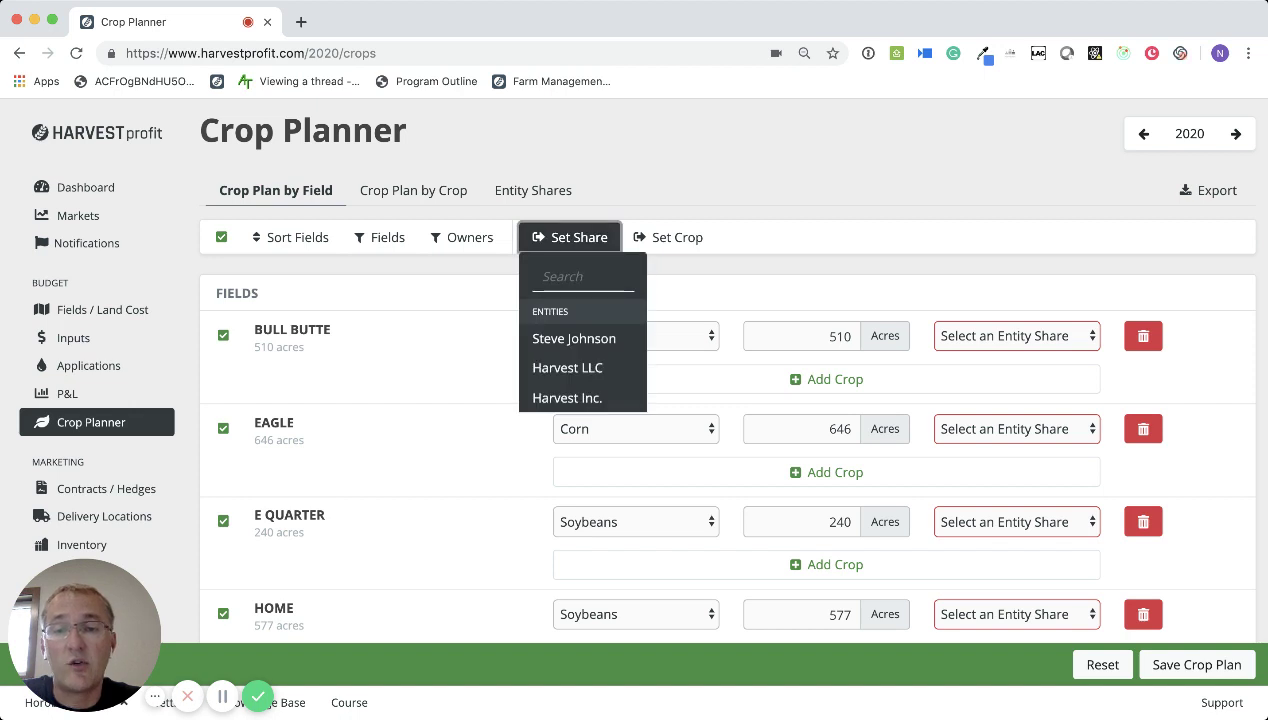
scroll(567, 368, down, 1)
scroll(567, 348, down, 1)
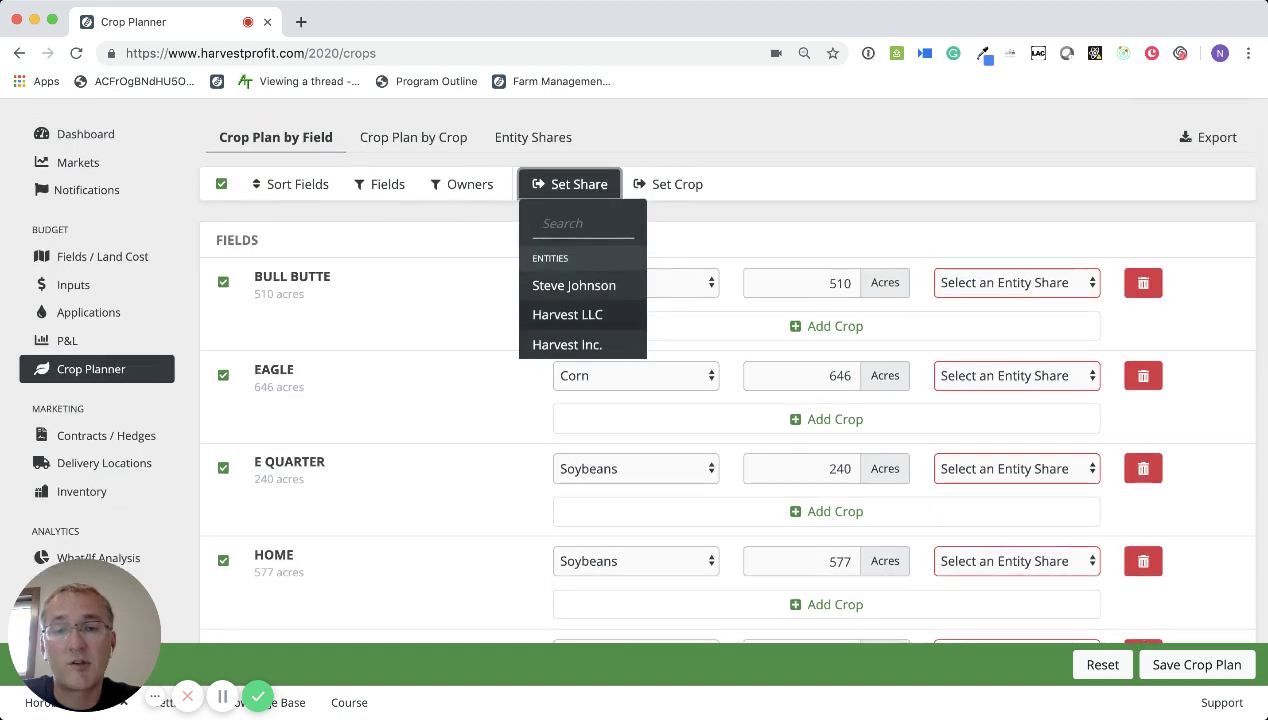
click(567, 314)
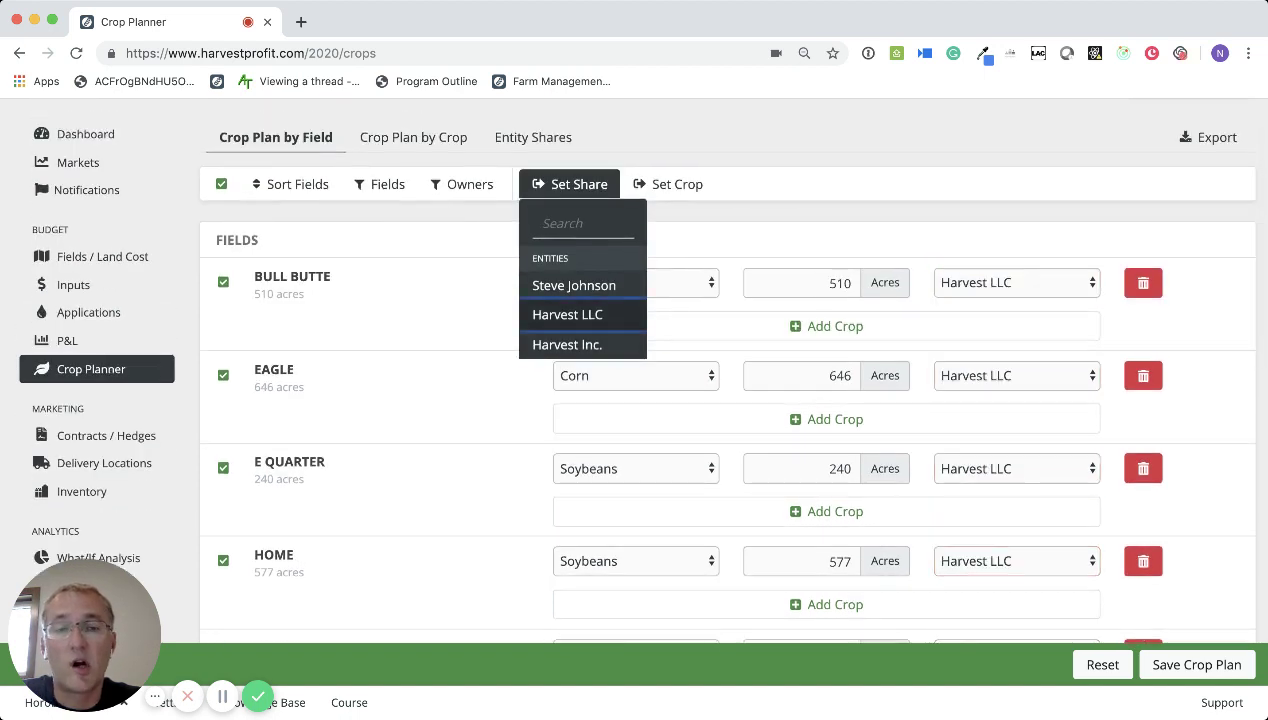
scroll(567, 314, down, 1)
scroll(630, 370, down, 2)
scroll(630, 370, up, 3)
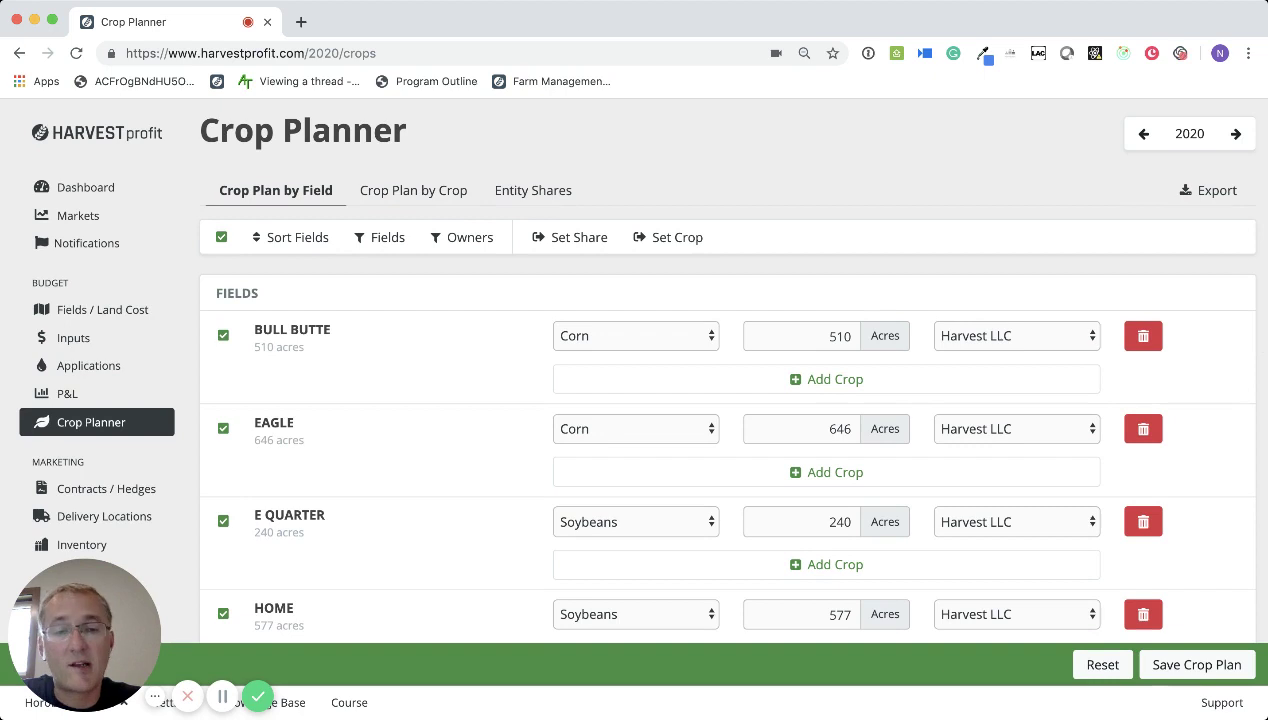
click(1196, 664)
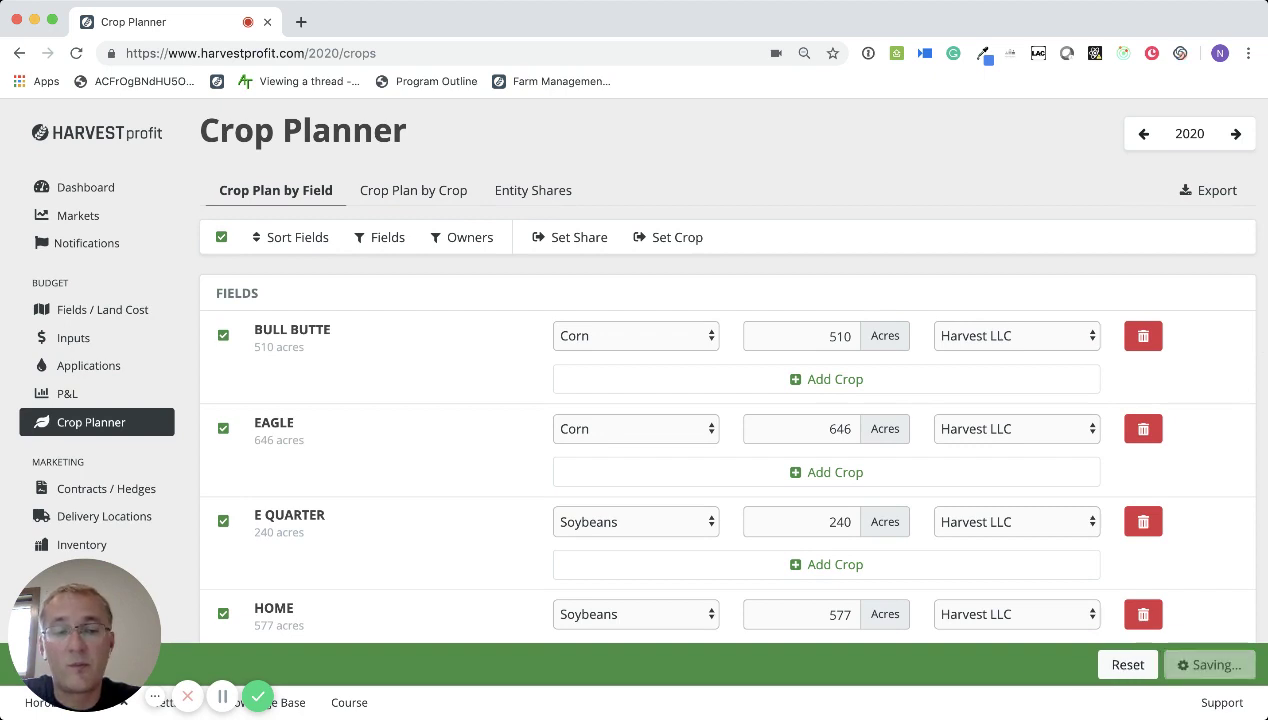
Deselect the first six fields, Bull Butte through North Half
click(223, 335)
click(223, 428)
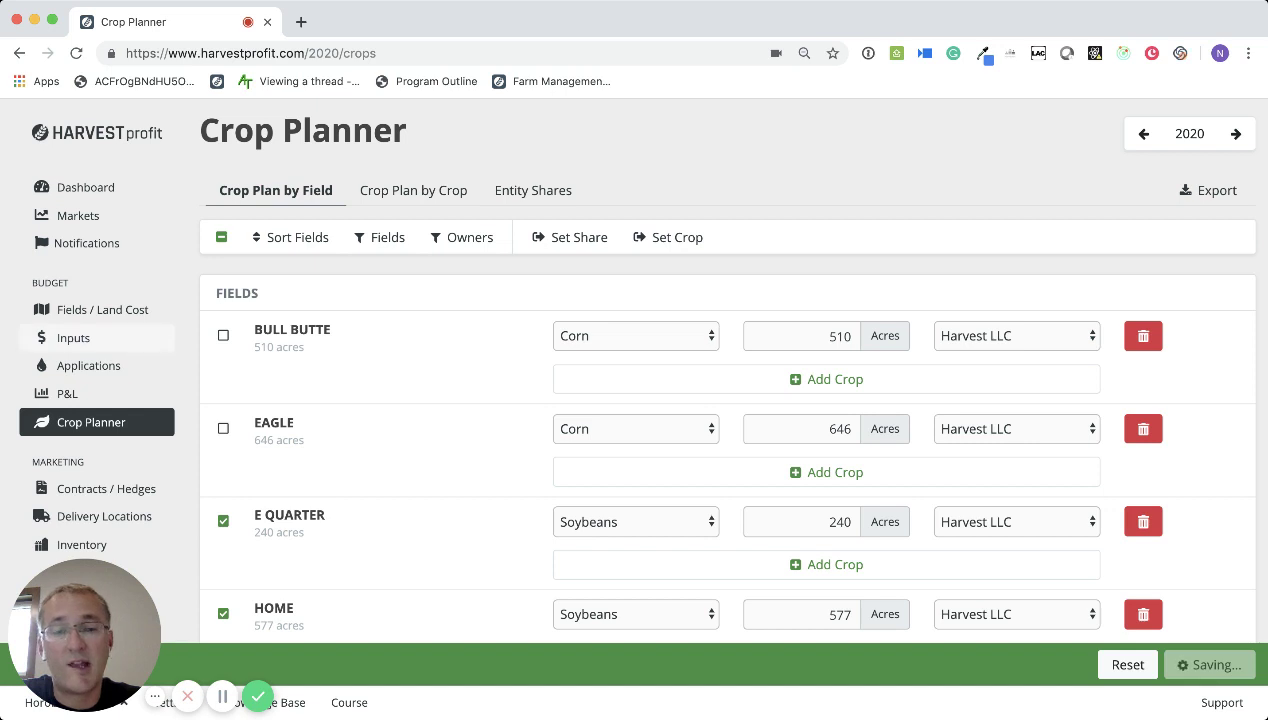
click(223, 521)
scroll(223, 450, down, 4)
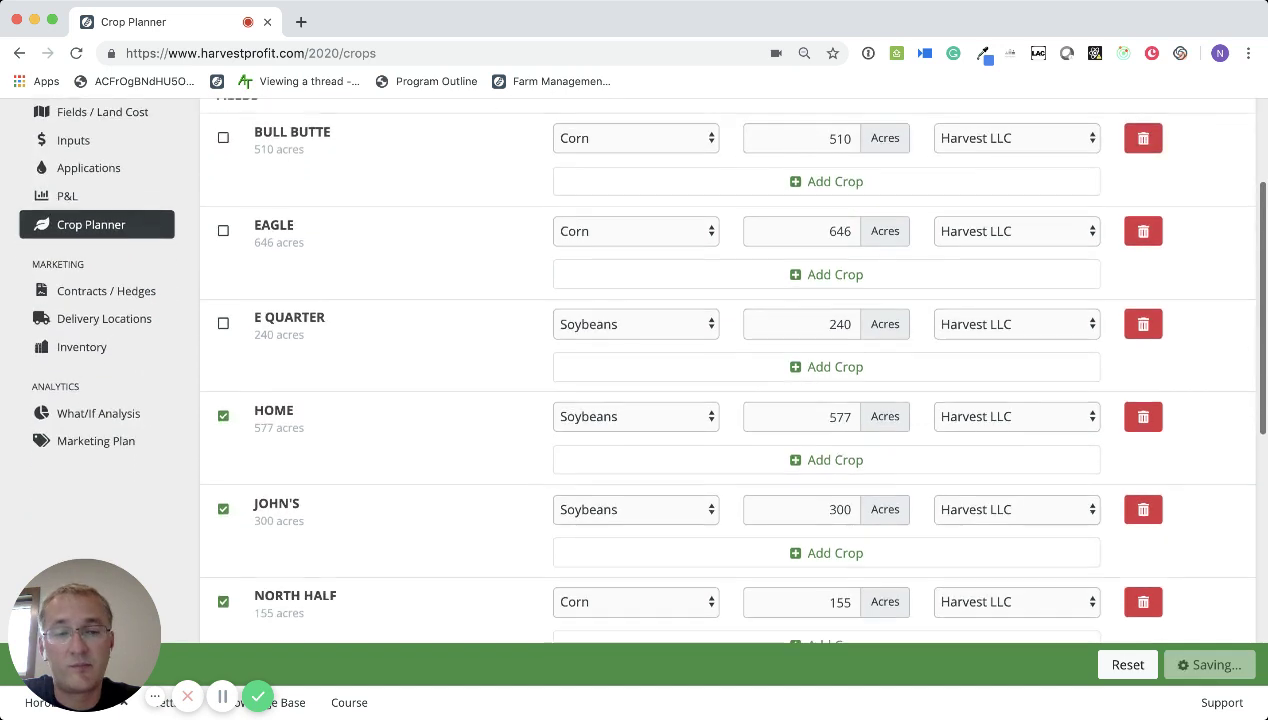
click(223, 413)
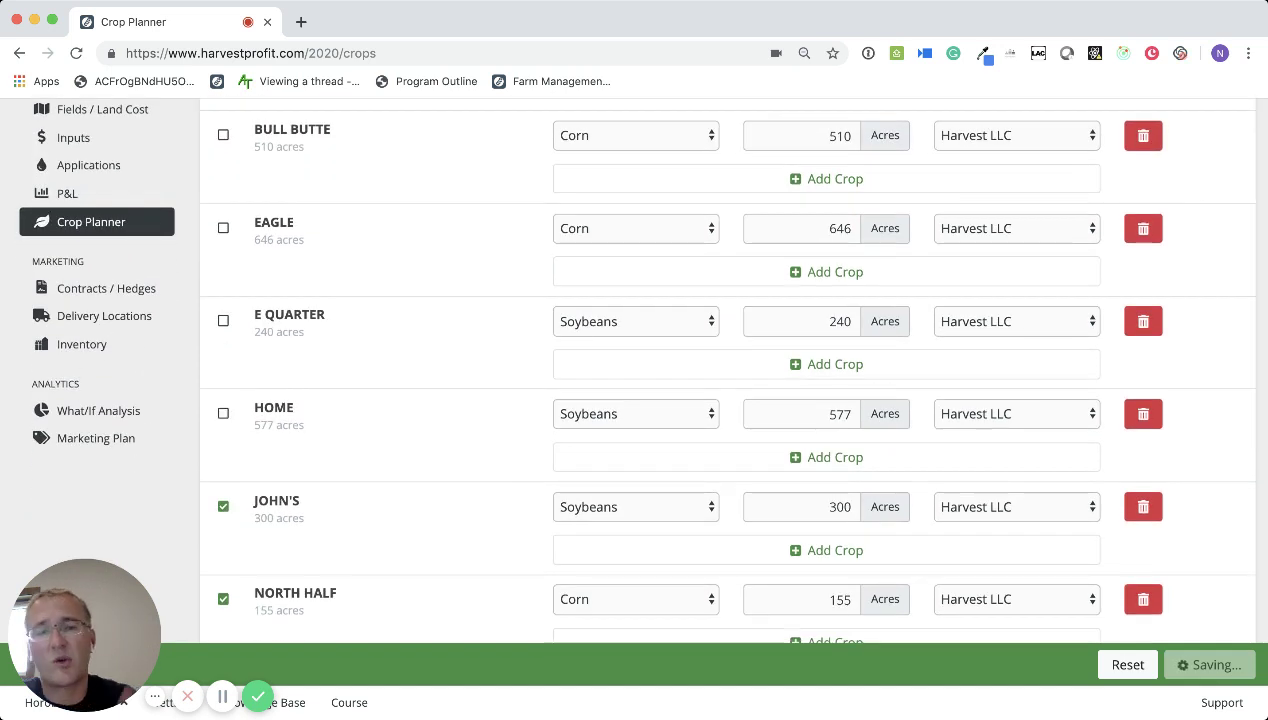
click(223, 506)
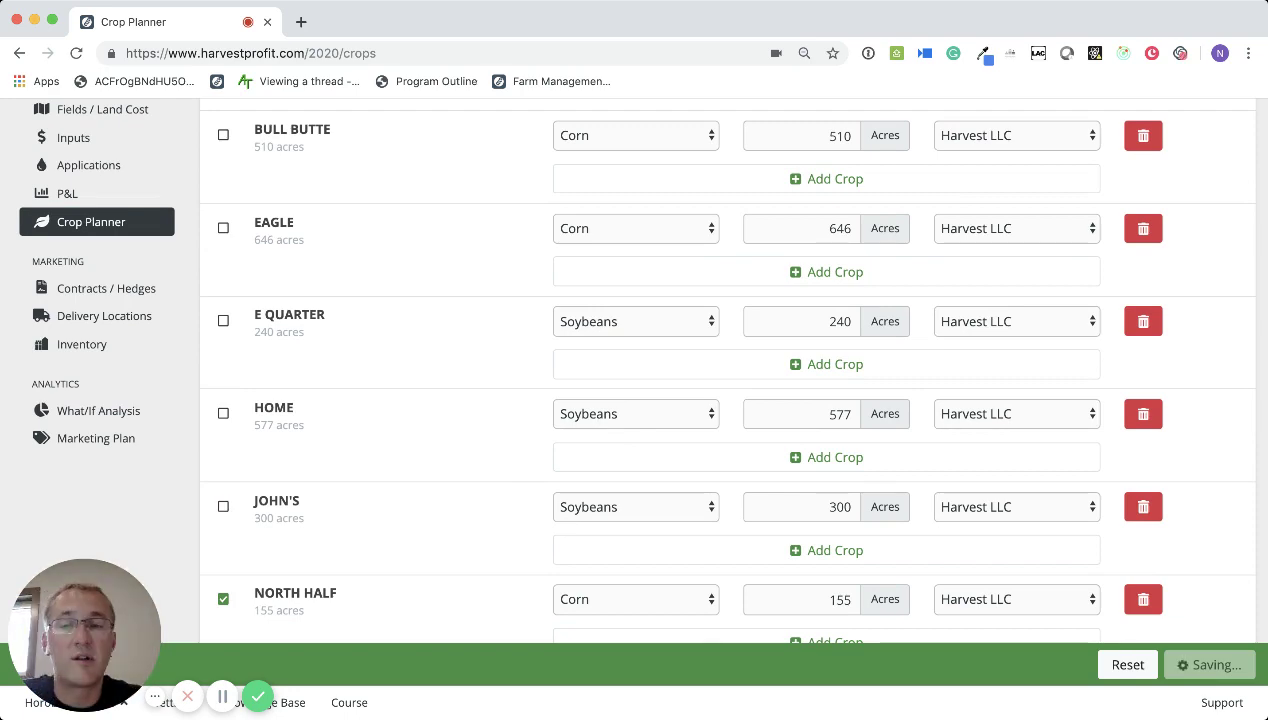
click(223, 599)
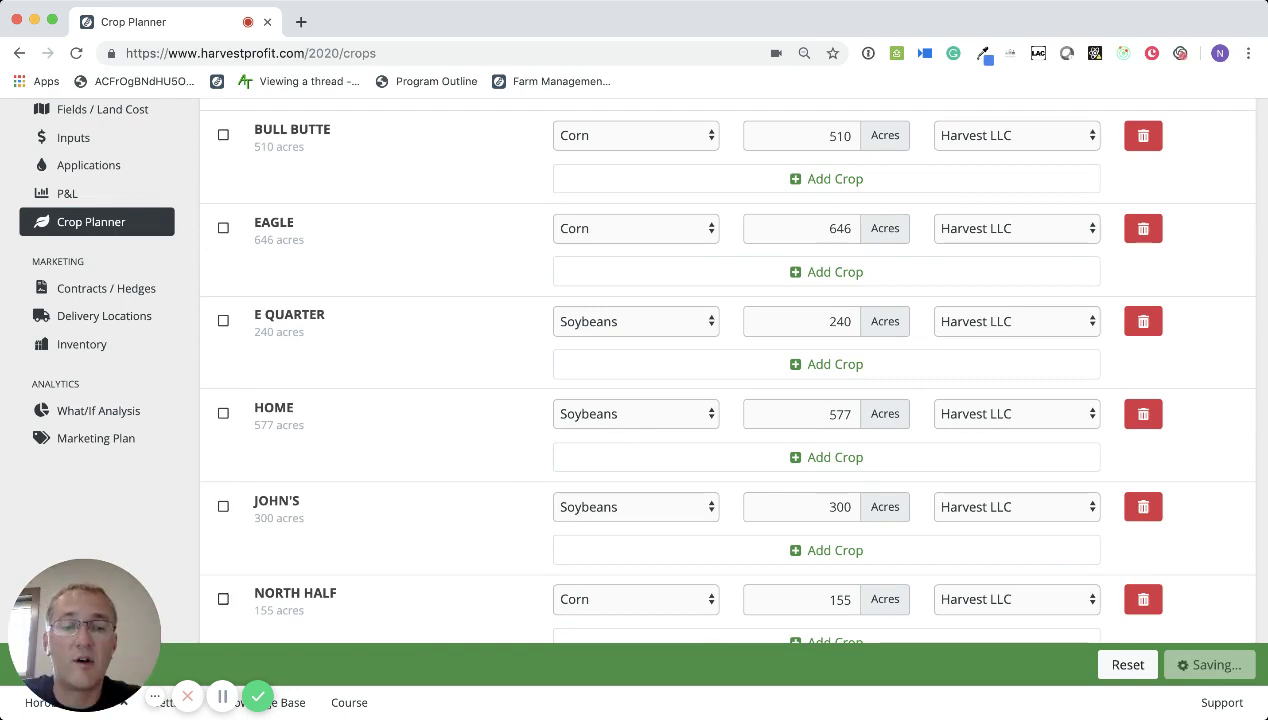
Open the 2020 Applications page and set the corn yield to 175 per acre for Bull Butte and Eagle
scroll(640, 370, up, 4)
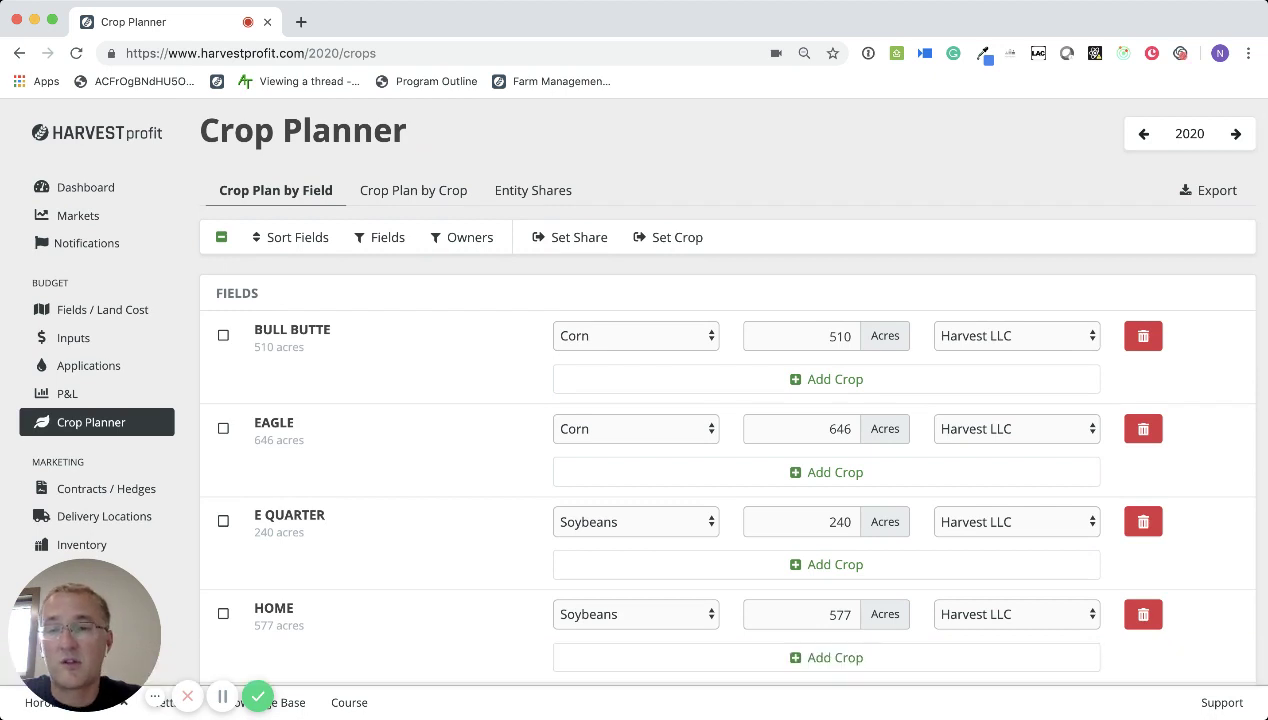
click(88, 365)
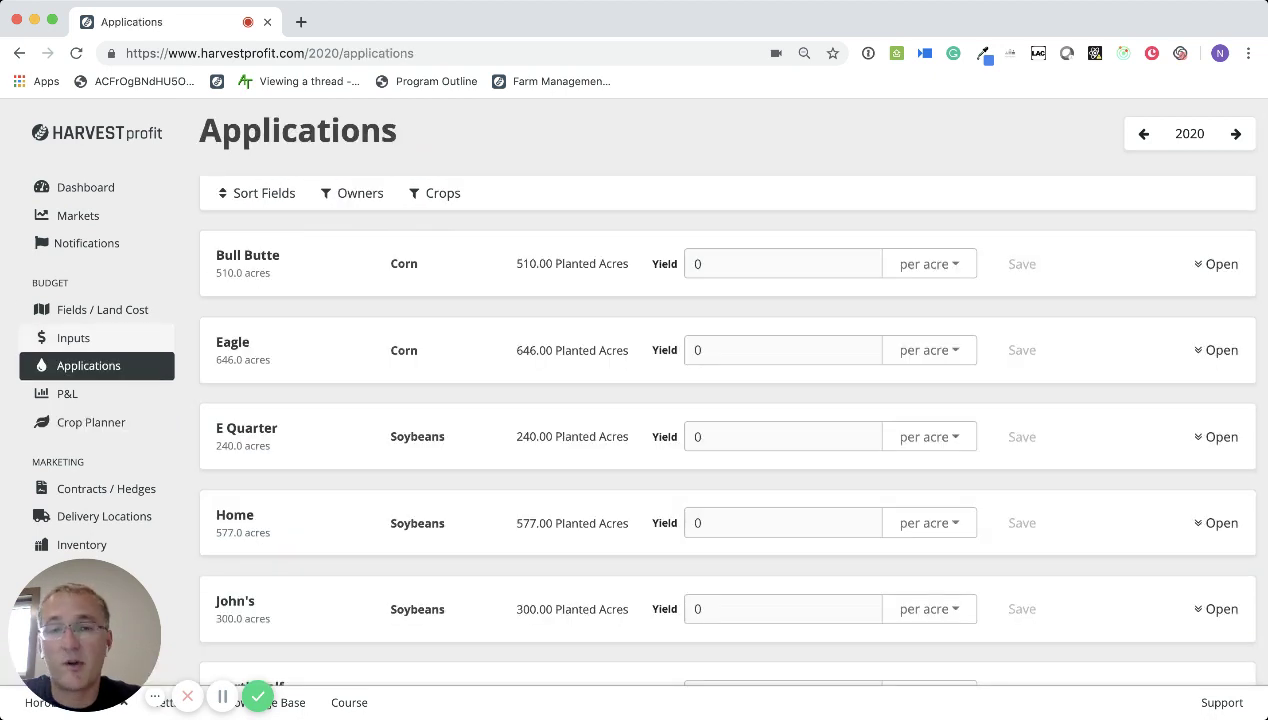
click(783, 264)
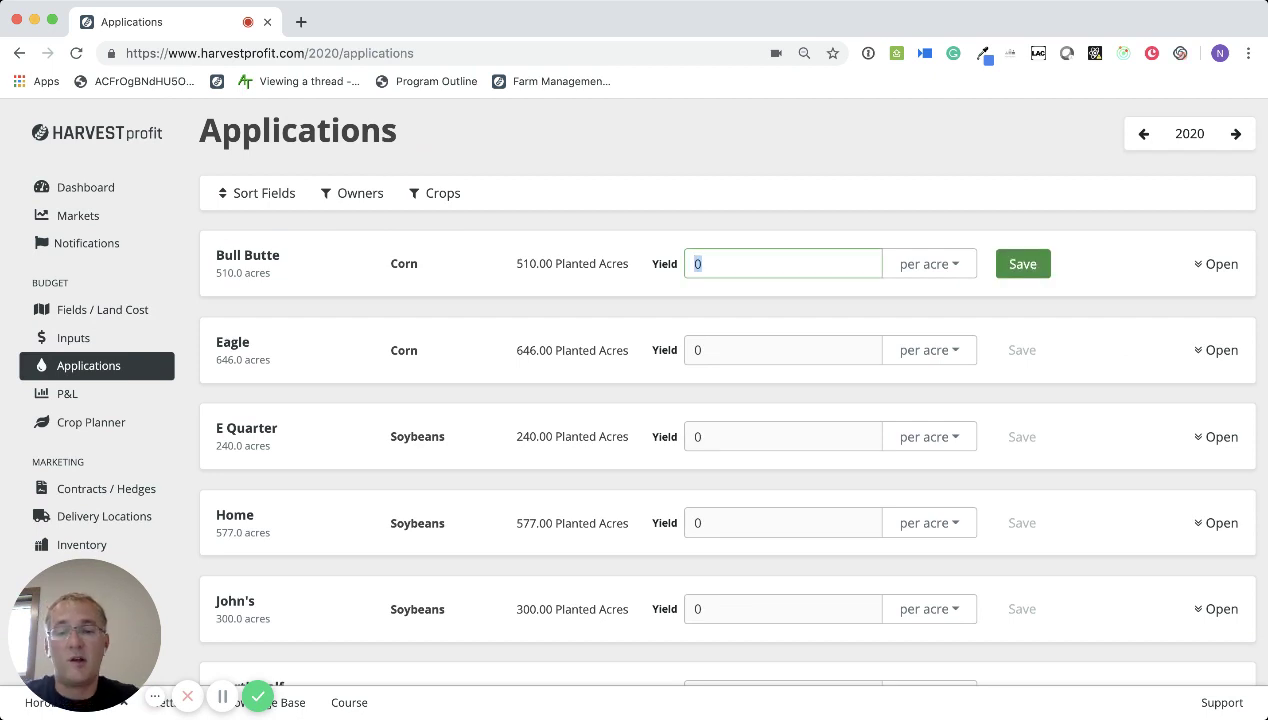
text(175)
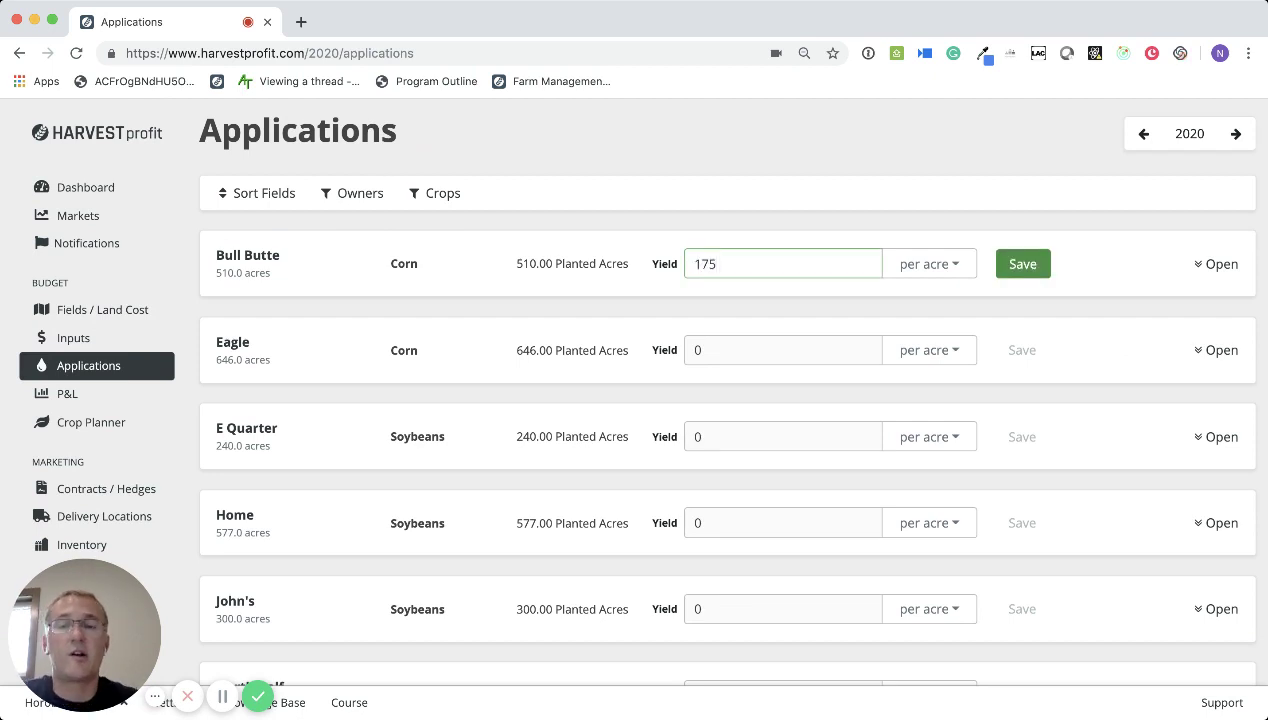
key(ctrl+a)
key(ctrl+c)
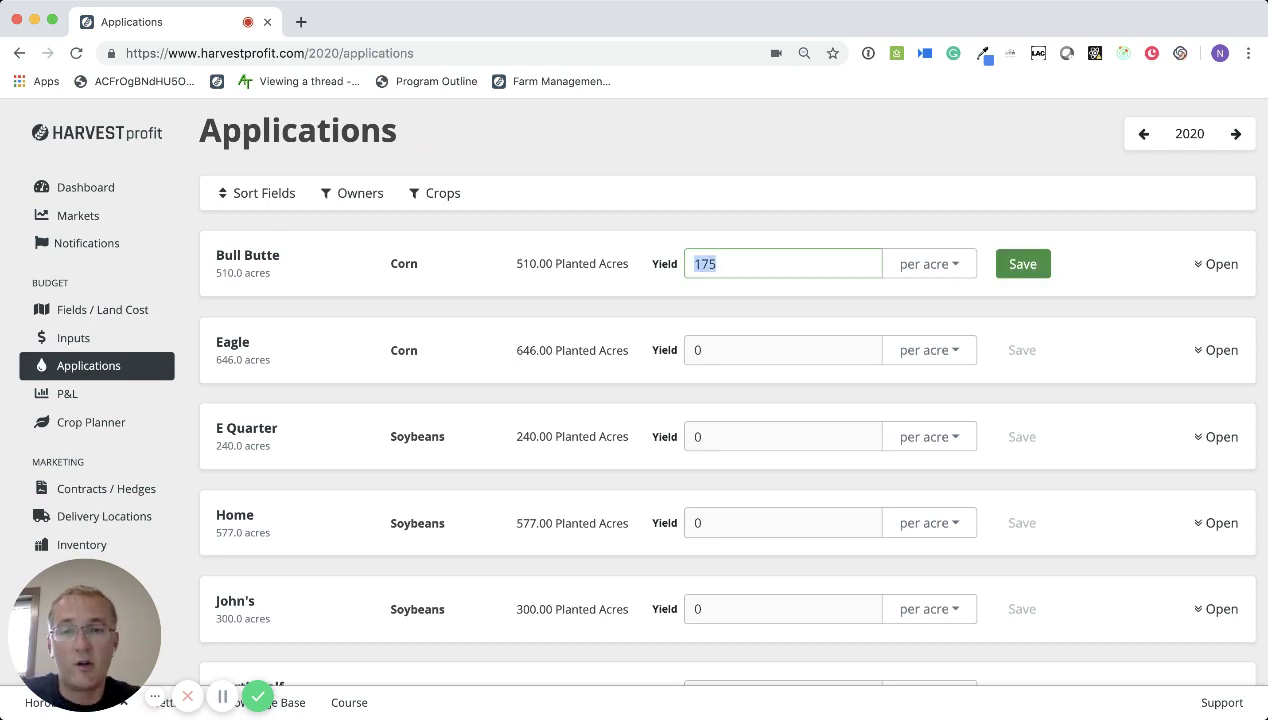
click(780, 350)
key(ctrl+v)
Set the yield to 175 per acre for the remaining corn fields: North Half, Pine S2/SW4 and Will East
scroll(728, 400, down, 4)
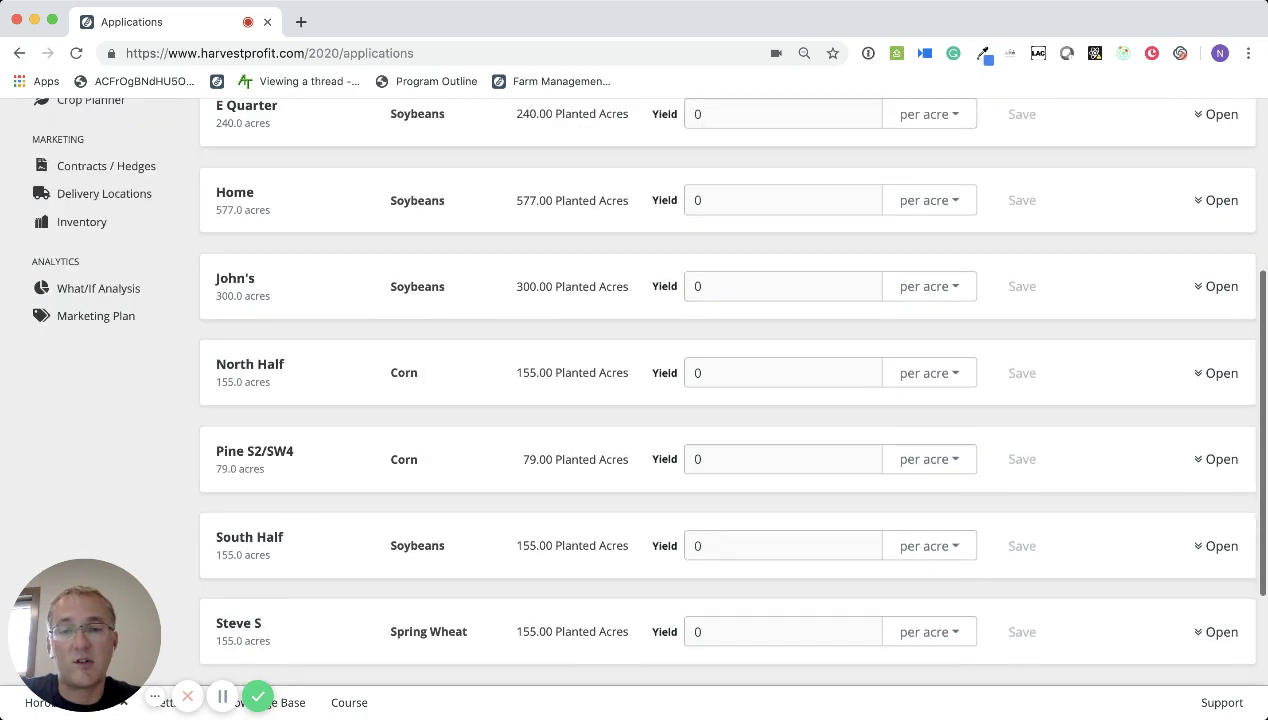
click(780, 372)
key(ctrl+v)
click(780, 459)
key(ctrl+v)
scroll(728, 400, down, 2)
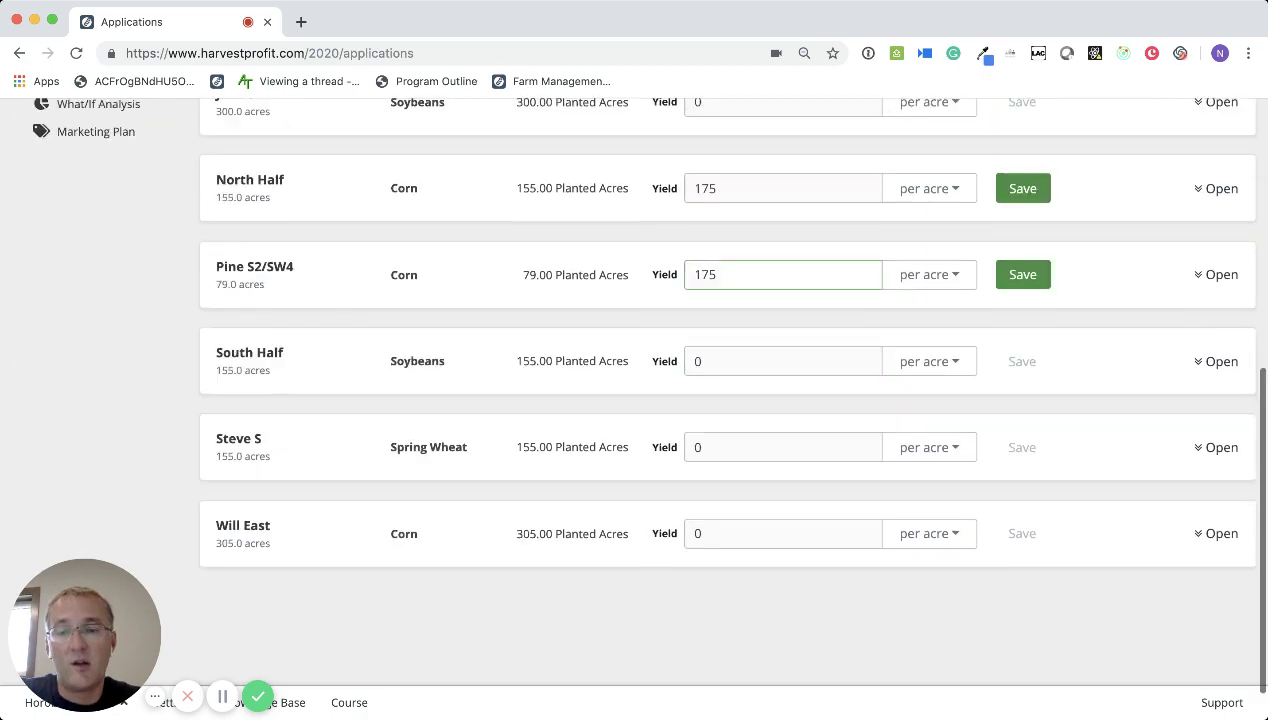
scroll(728, 400, down, 1)
click(780, 494)
key(ctrl+v)
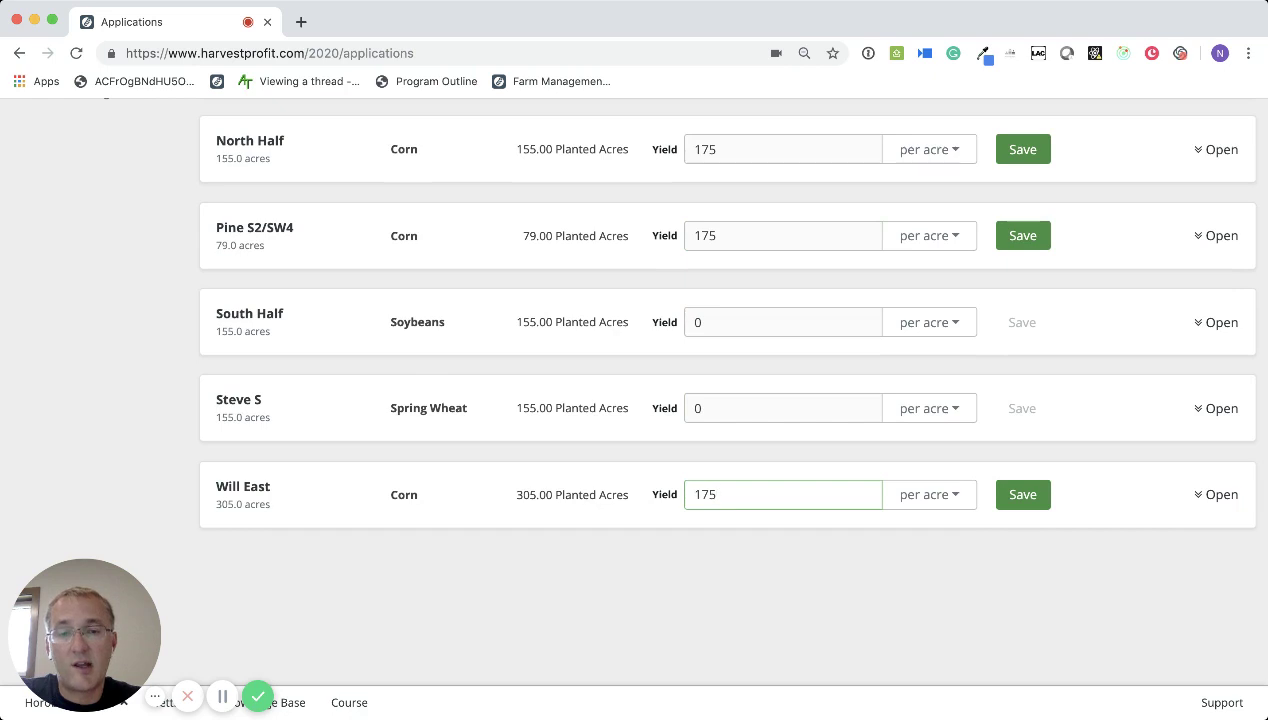
Set the yield to 70 per acre for the Spring Wheat field and 48 per acre for South Half
click(780, 408)
text(70)
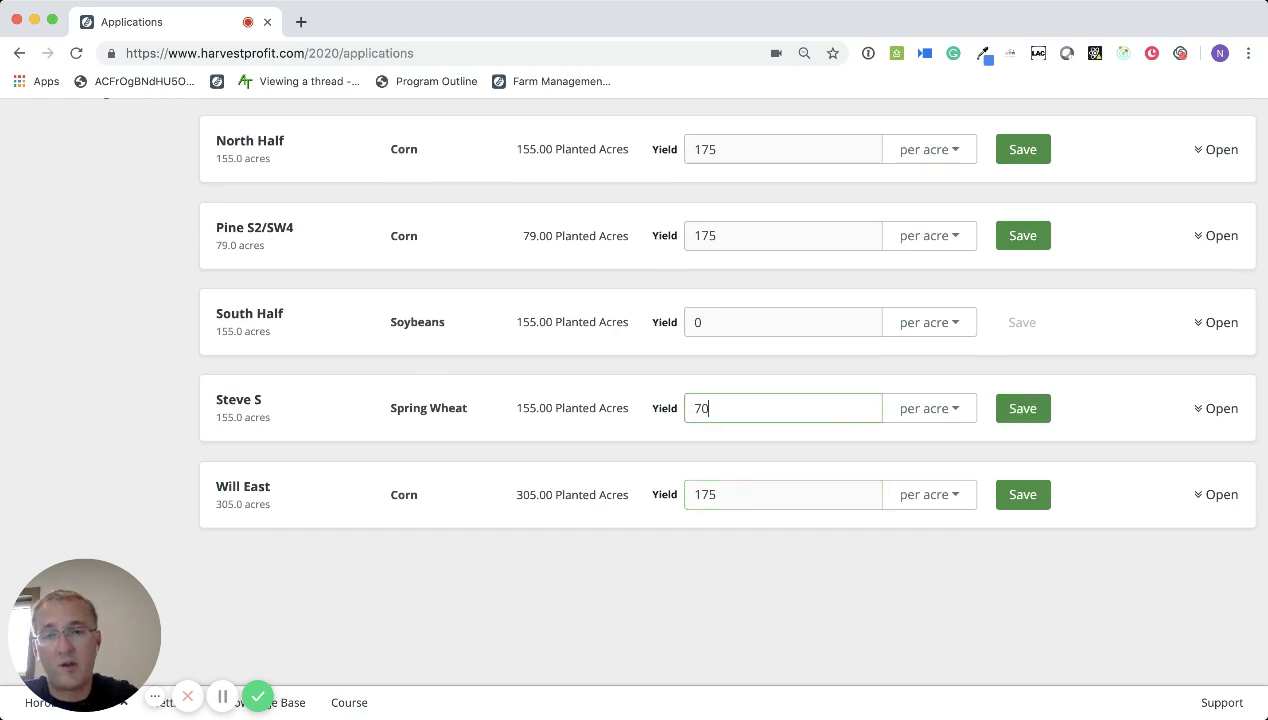
click(780, 322)
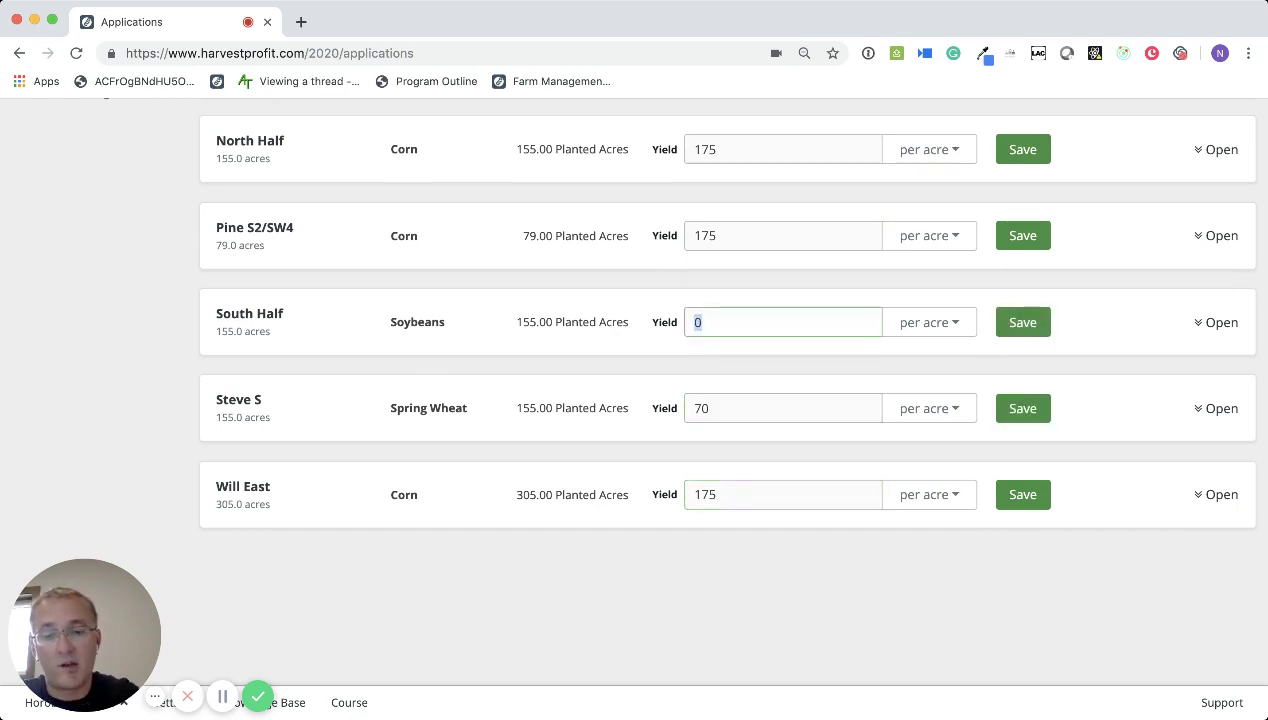
text(48)
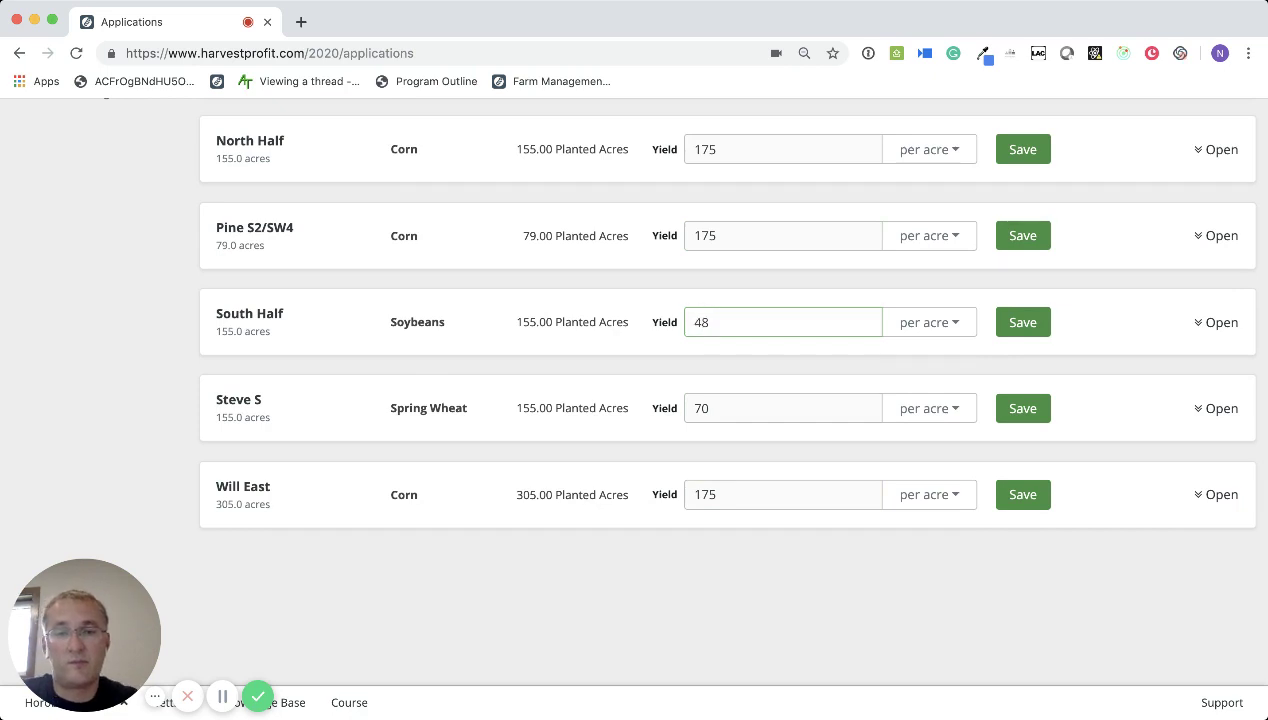
Copy South Half's yield of 48 per acre to the other soybean fields: the 300-acre field, Home and E Quarter
key(super+a)
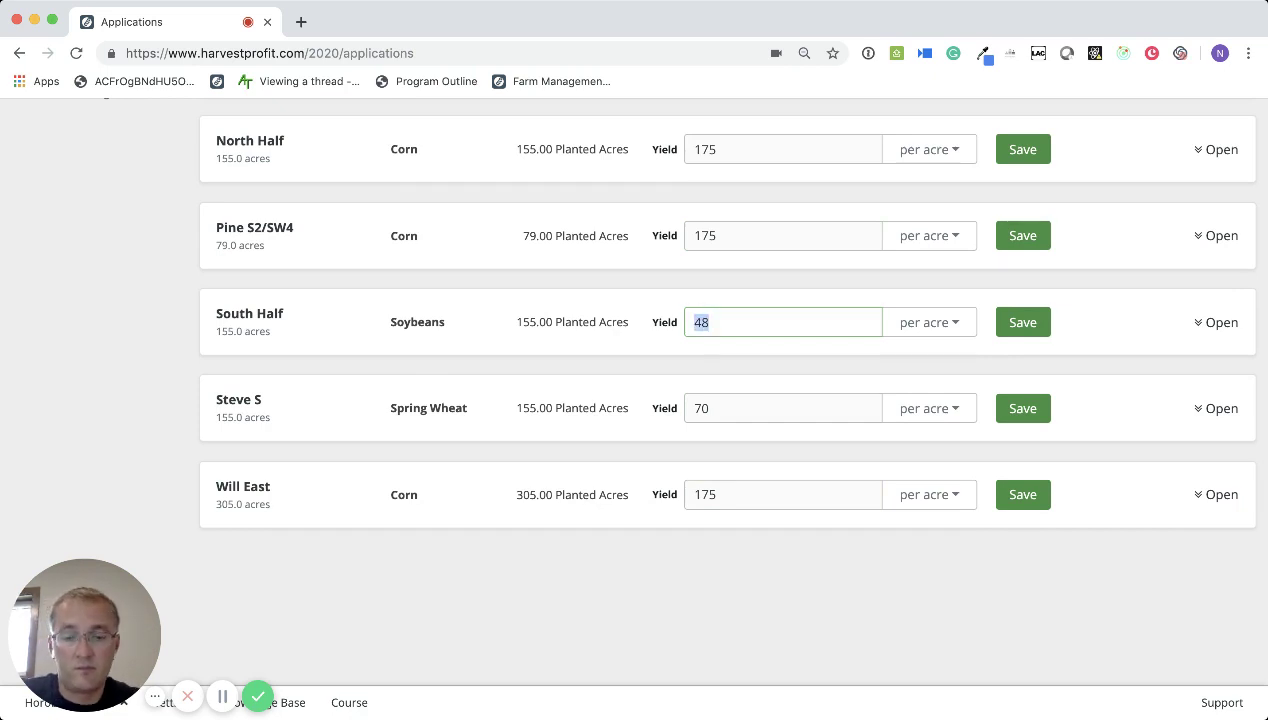
key(super+c)
scroll(728, 390, up, 5)
click(780, 281)
key(super+v)
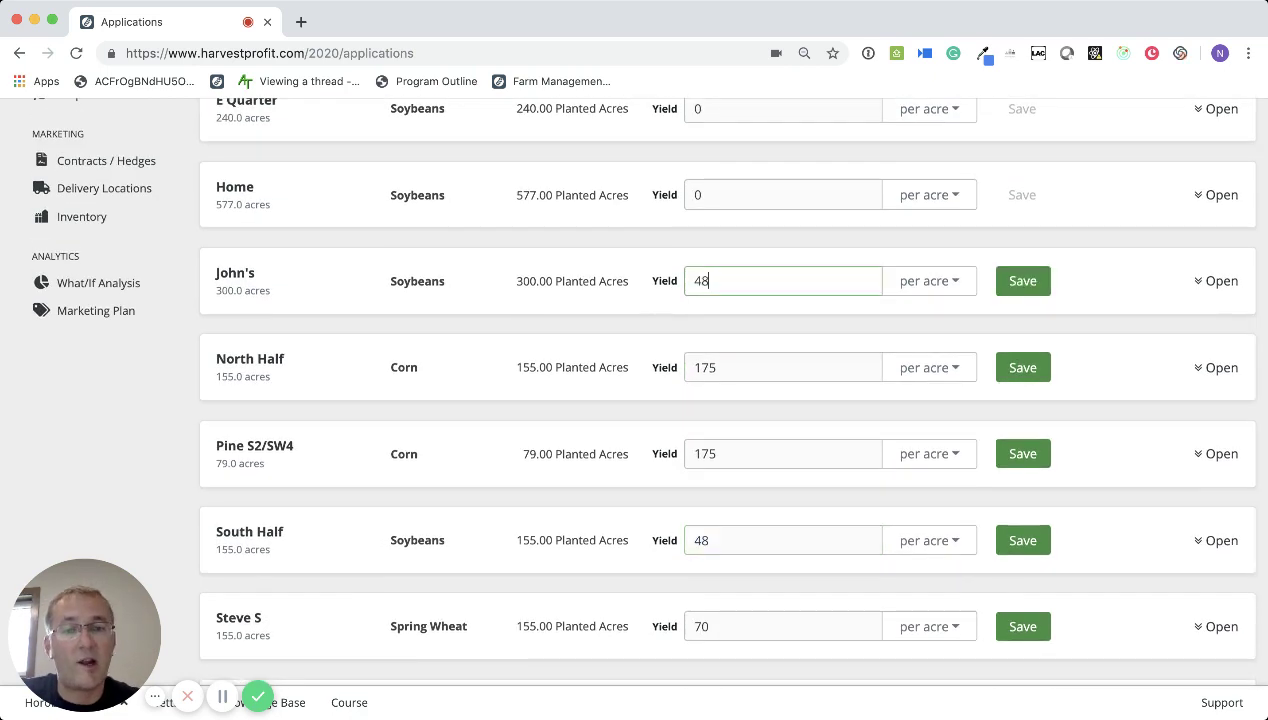
click(780, 195)
key(super+v)
scroll(728, 390, up, 2)
click(780, 213)
key(super+v)
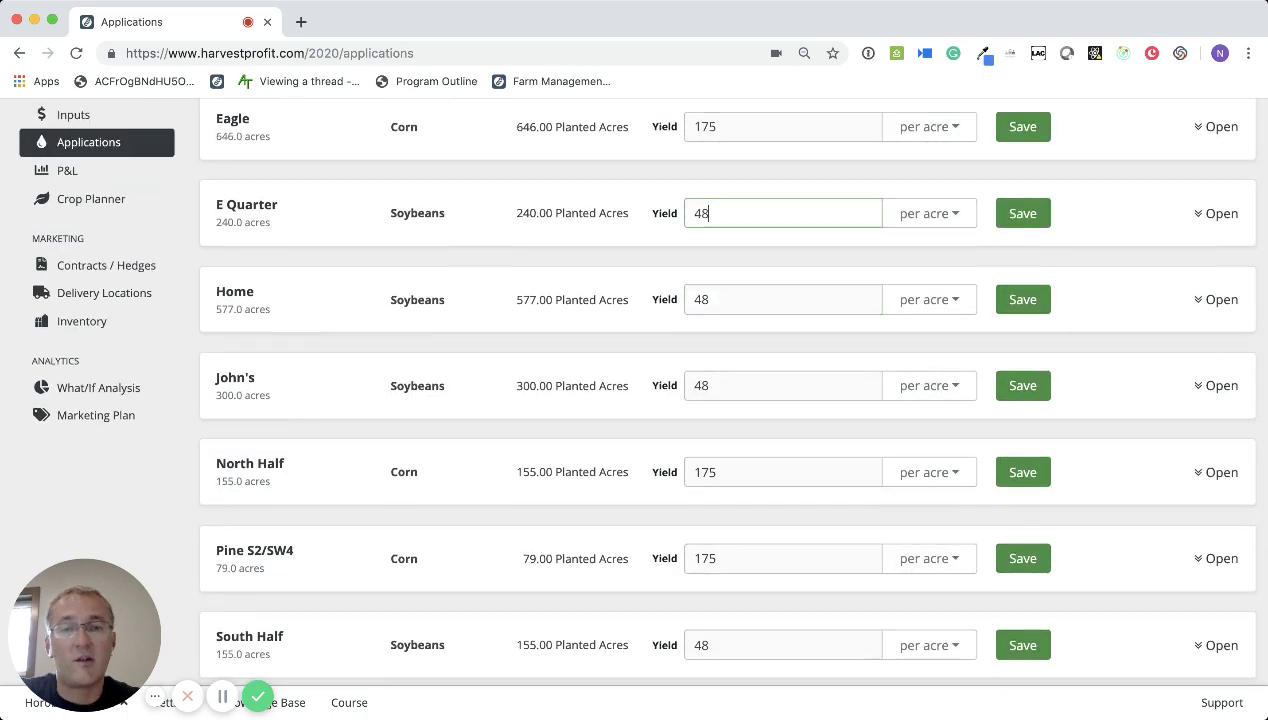
Save the yields of the first five fields, from Bull Butte through the 300-acre soybean field
scroll(728, 390, up, 3)
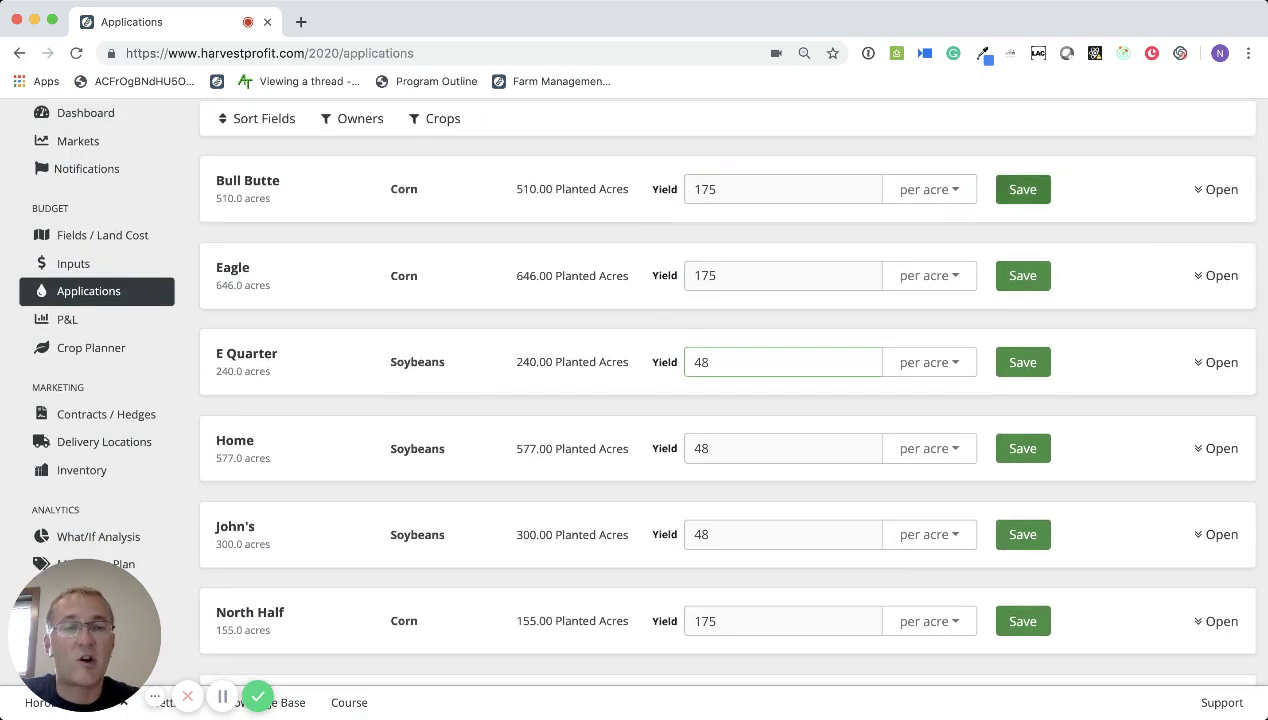
click(1022, 189)
click(1022, 275)
click(1022, 362)
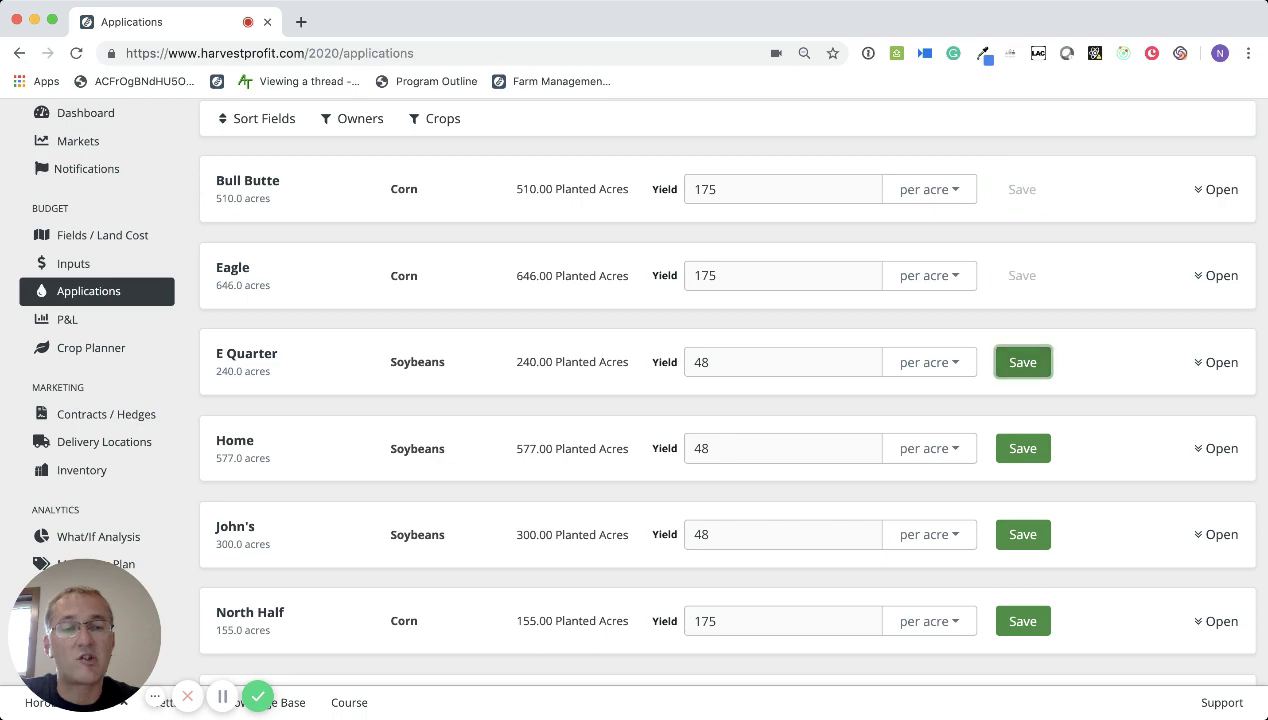
click(1022, 448)
scroll(1022, 448, down, 2)
click(1022, 411)
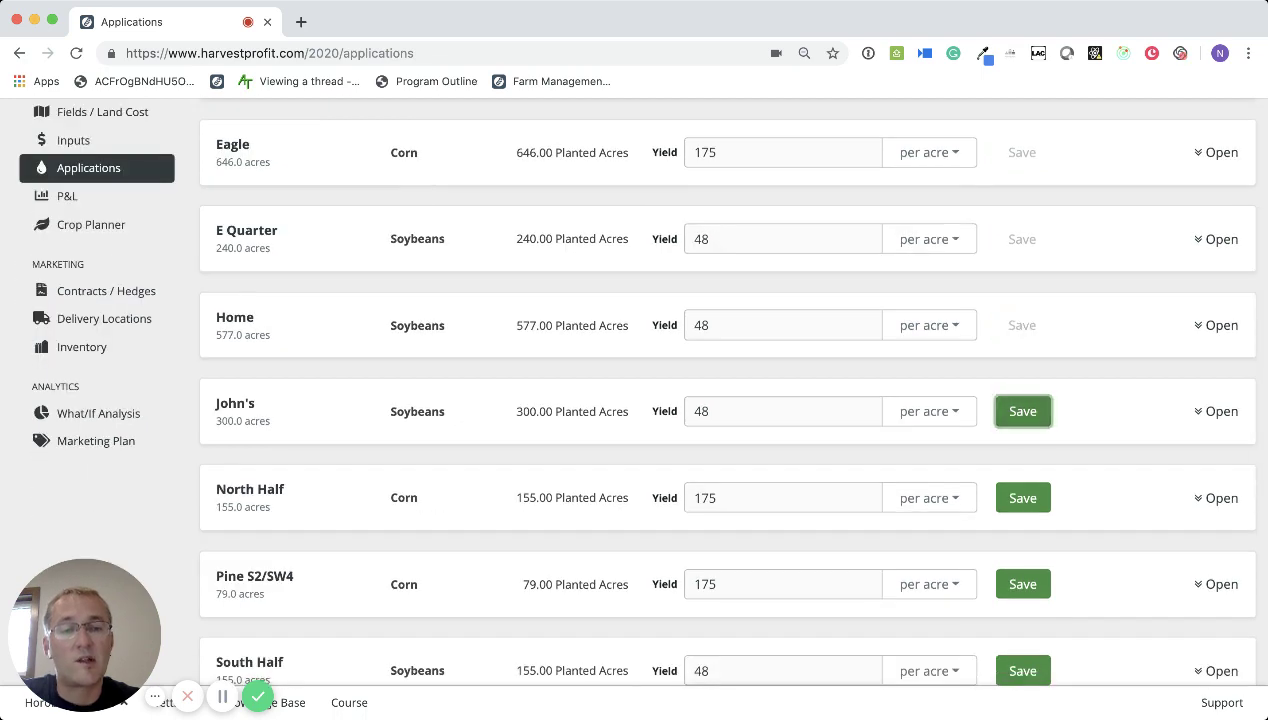
Save the yields of the remaining fields: North Half, Pine S2/SW4, South Half, the Spring Wheat field and Will East
scroll(1022, 411, down, 3)
click(1022, 308)
click(1022, 394)
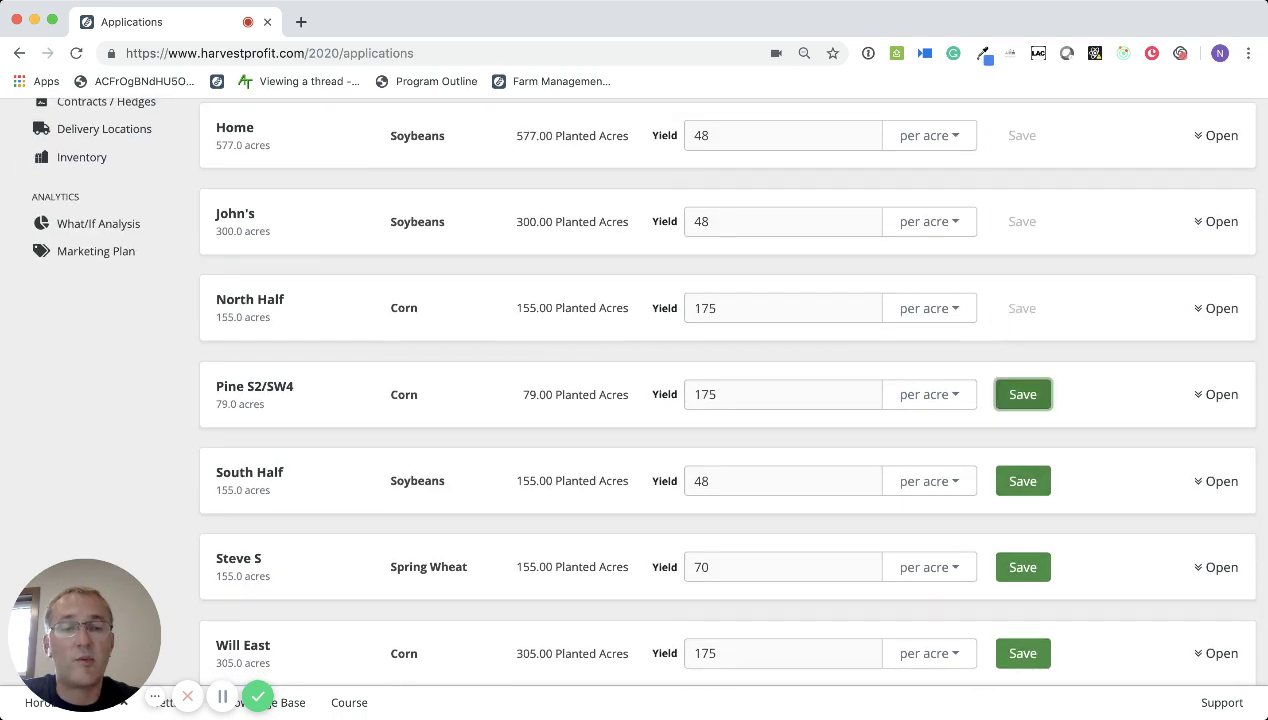
click(1022, 481)
click(1022, 567)
scroll(1022, 567, down, 3)
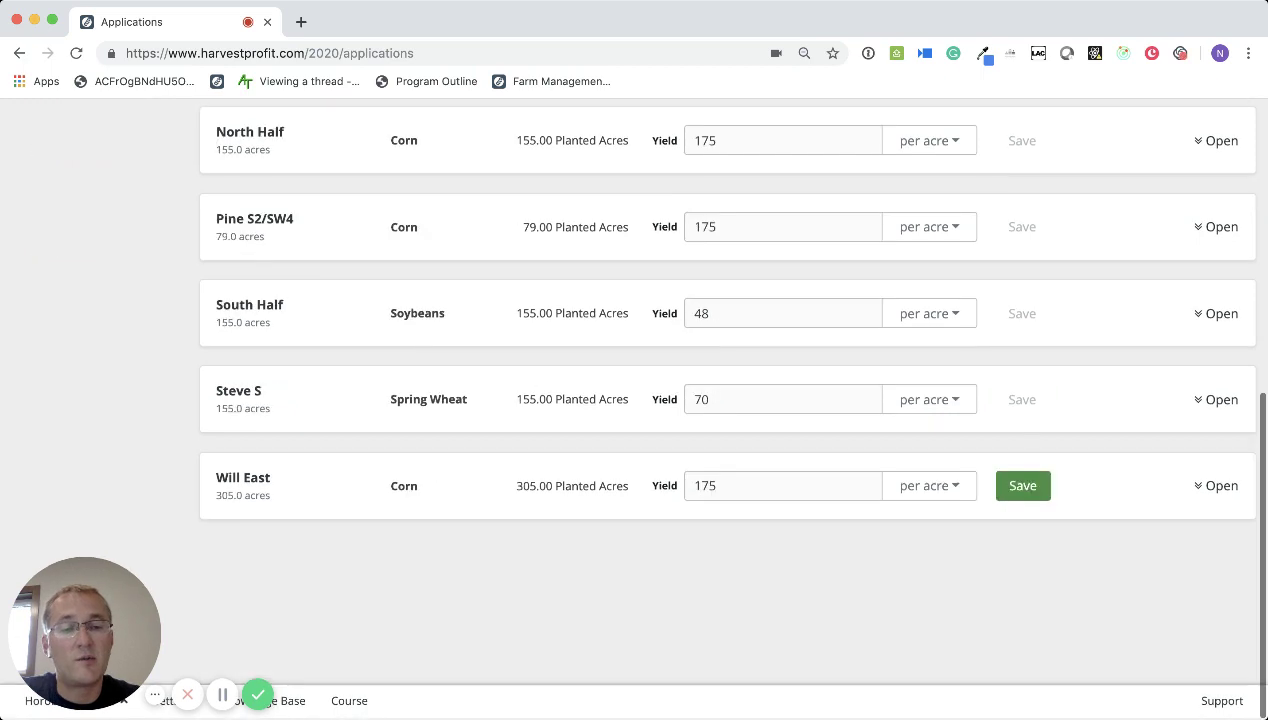
click(1022, 485)
scroll(1022, 485, up, 5)
scroll(1022, 485, down, 4)
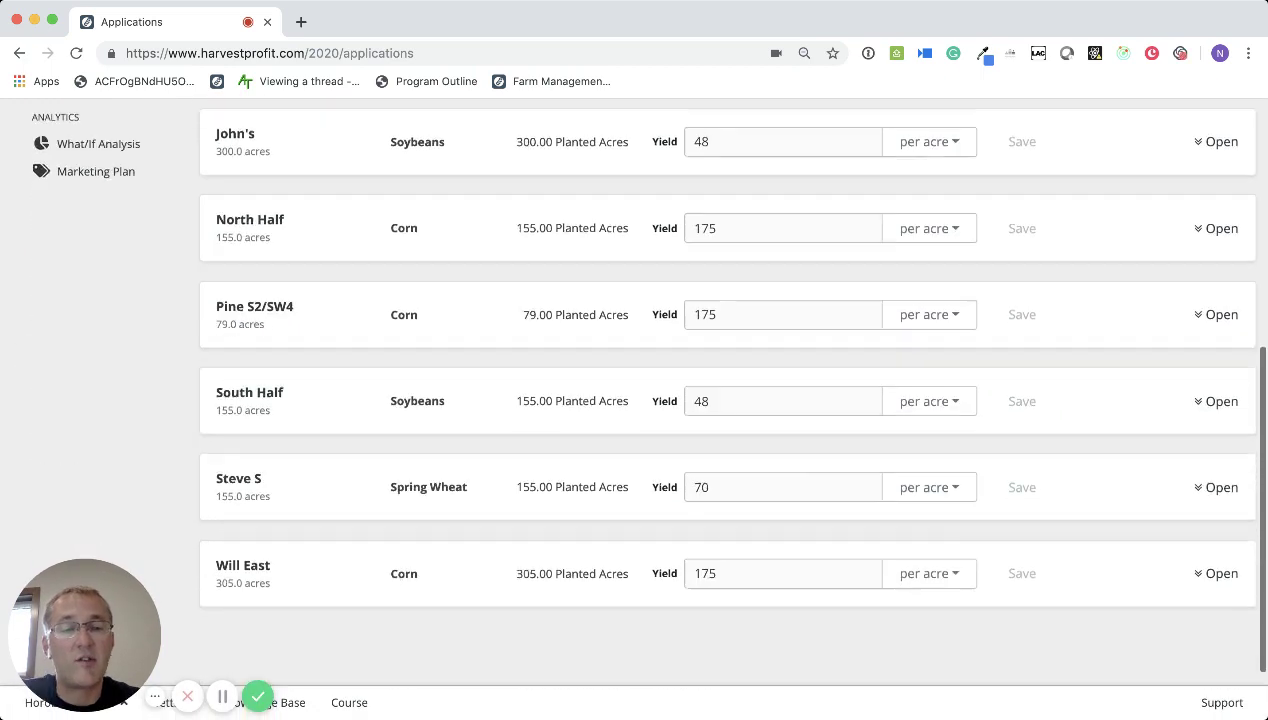
Open the 2020 Profit and Loss by crop and review the crop summary, cost breakdown and total profit/loss
scroll(727, 400, up, 5)
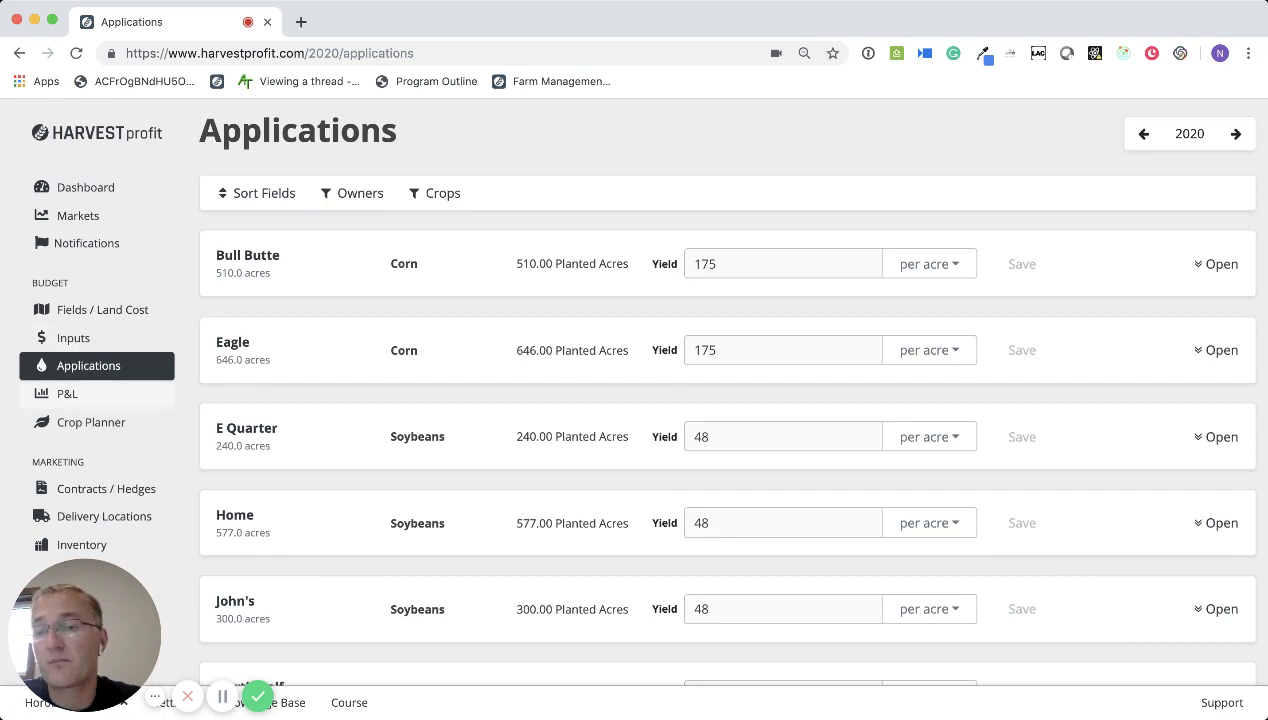
click(67, 393)
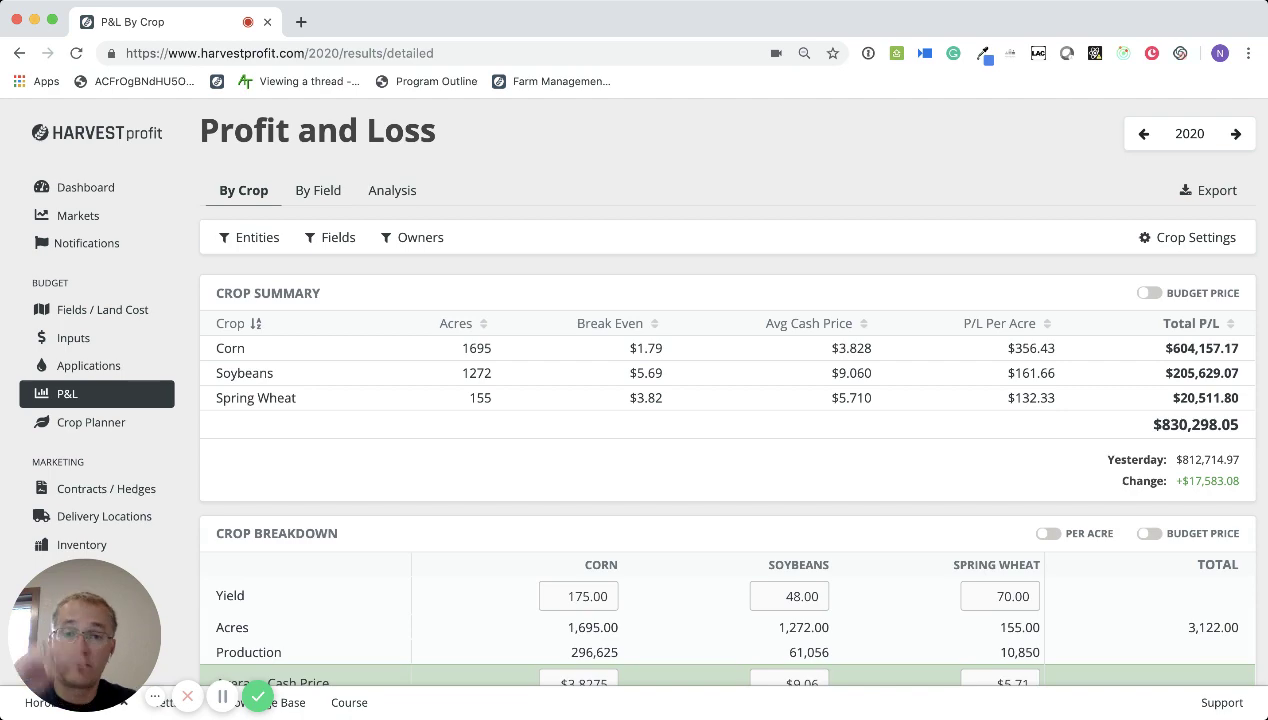
scroll(727, 400, down, 5)
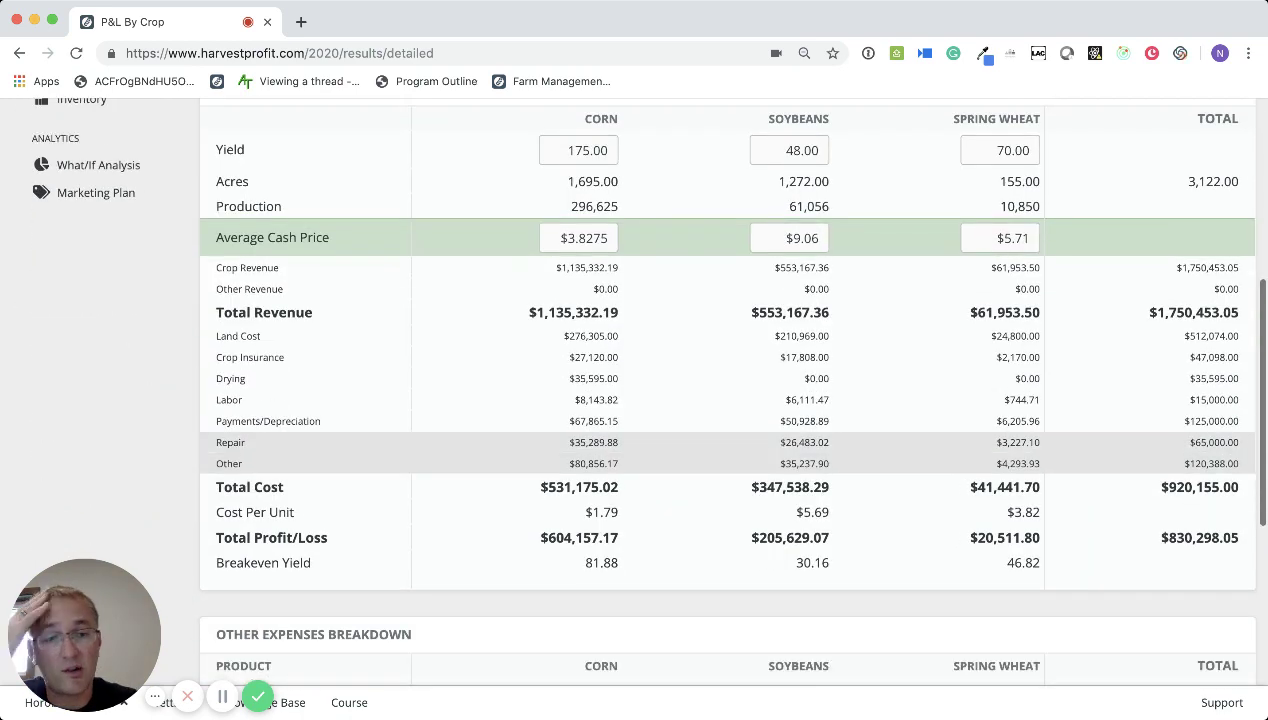
scroll(727, 400, up, 2)
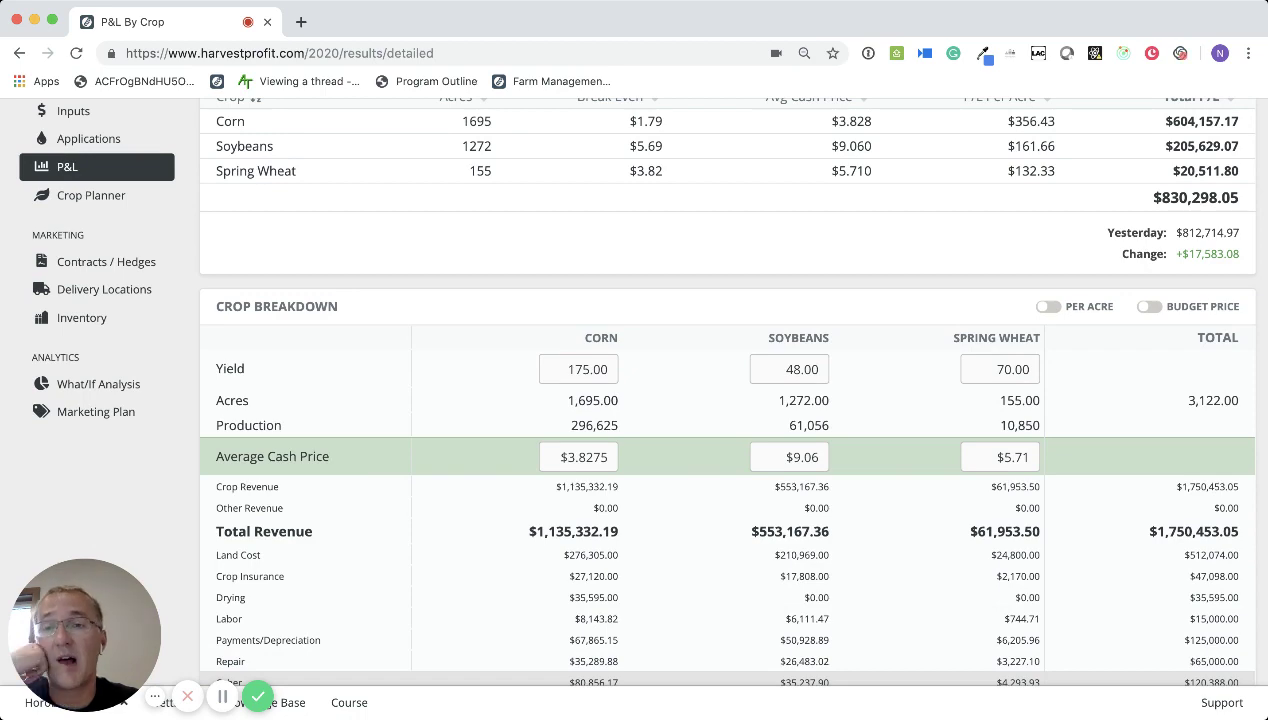
scroll(727, 400, up, 2)
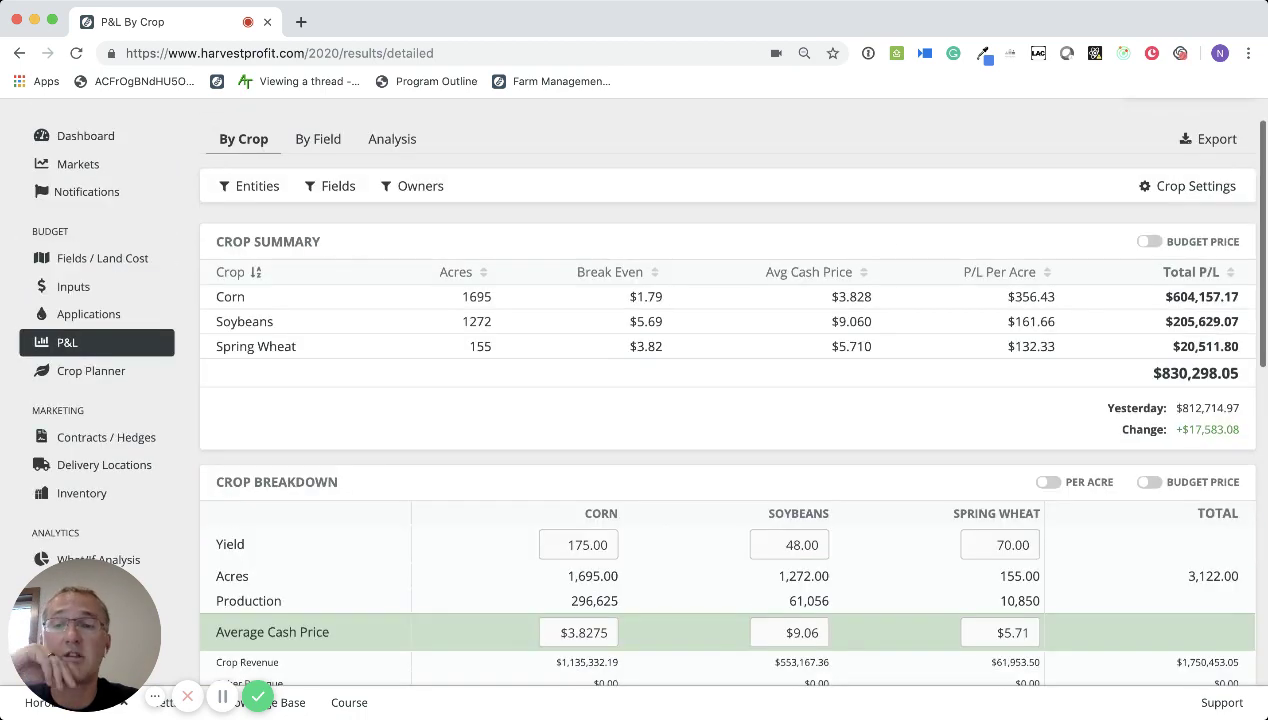
scroll(727, 400, down, 4)
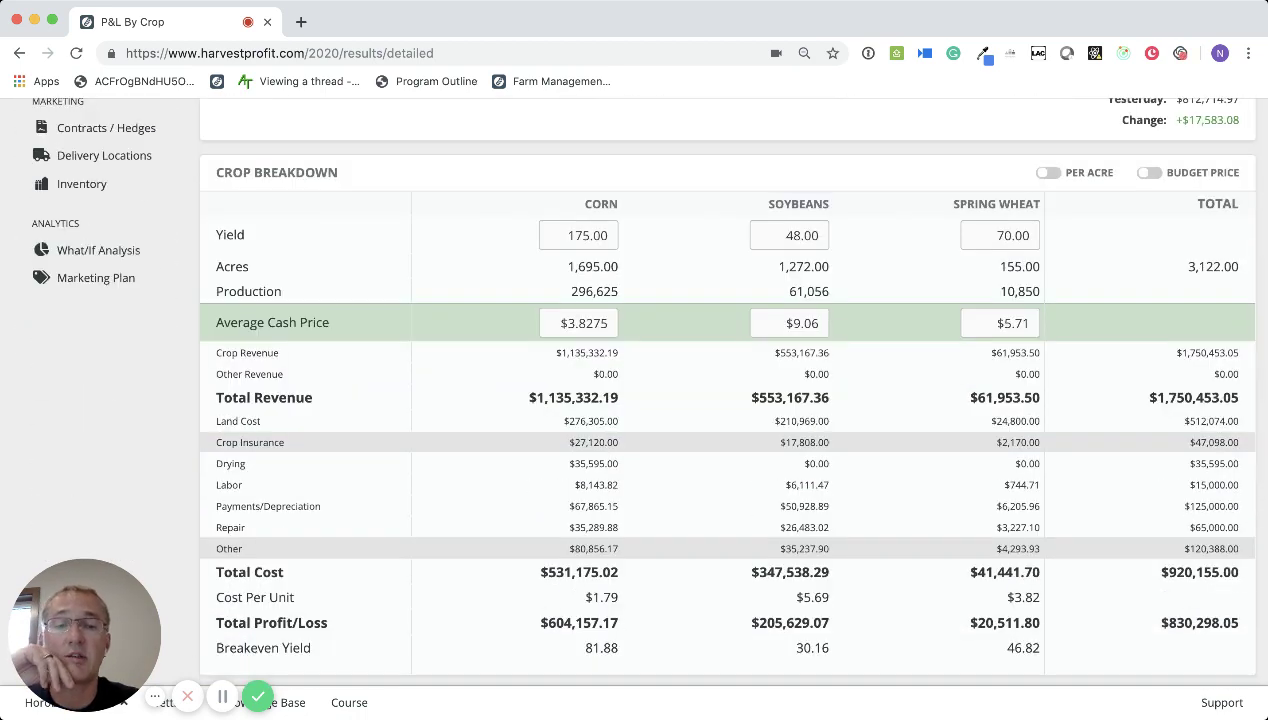
drag(1150, 650, 1168, 622)
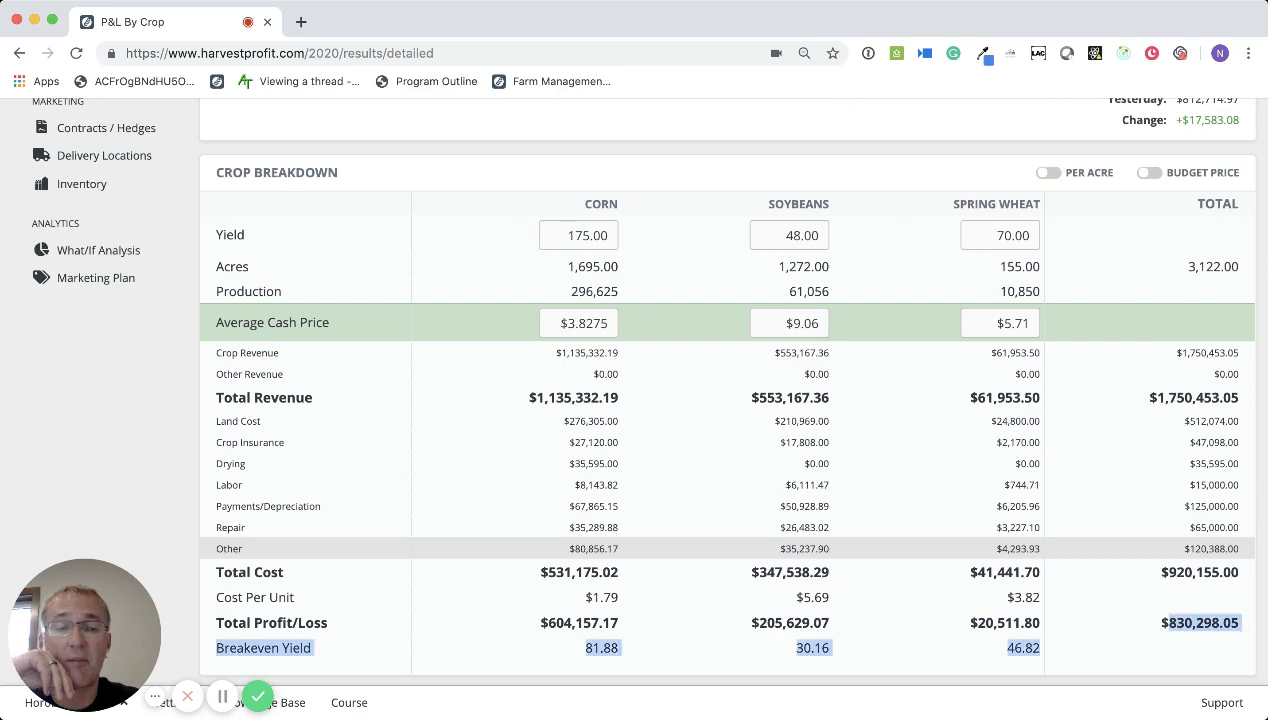
scroll(727, 400, up, 5)
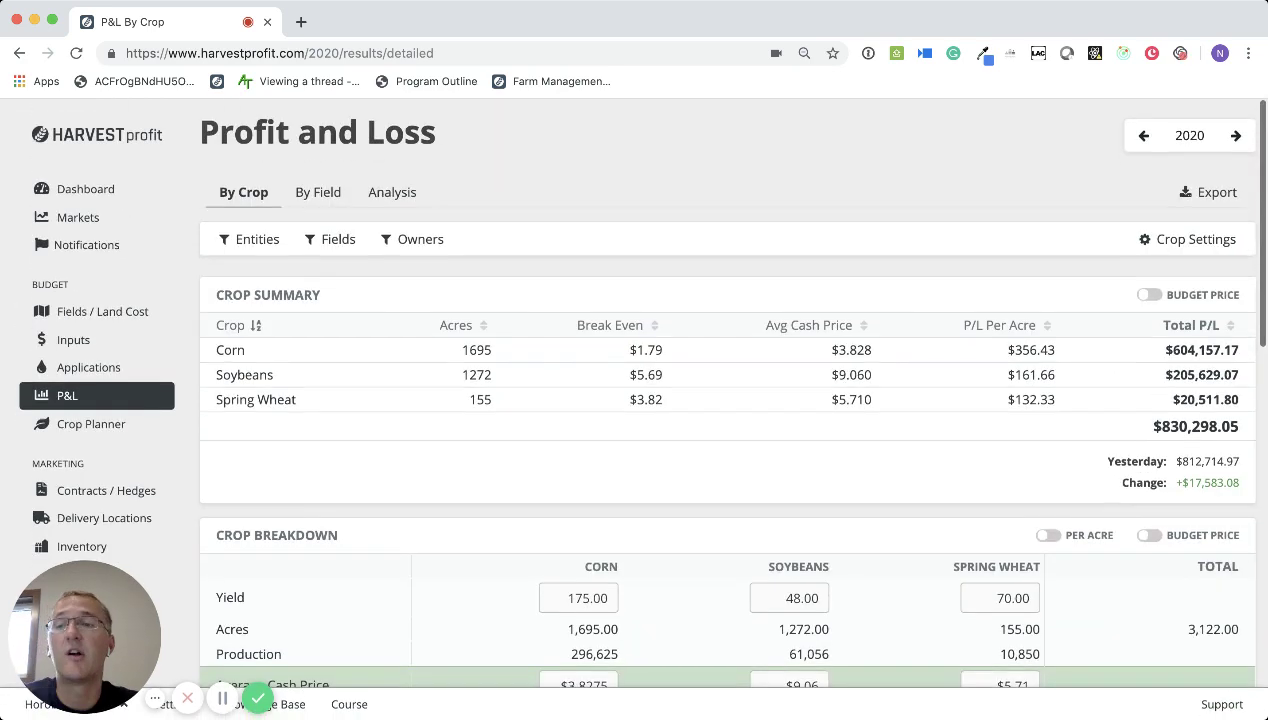
Return to the 2020 field applications
click(135, 368)
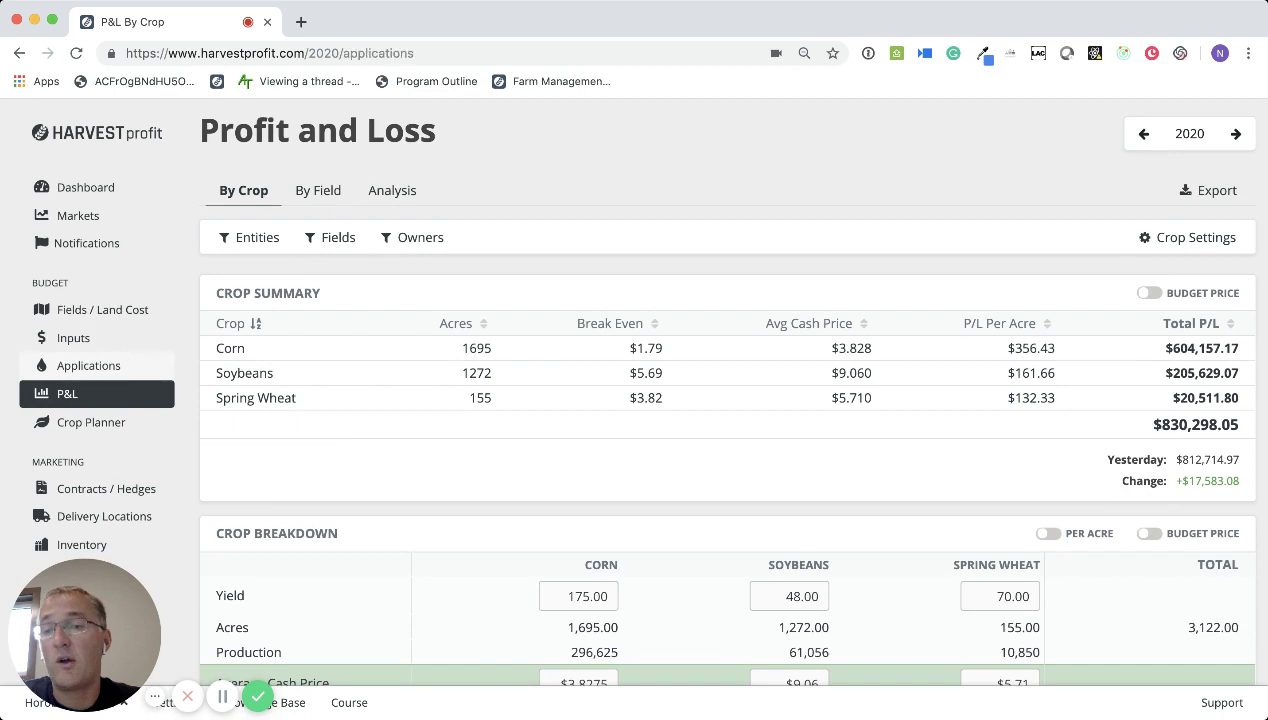